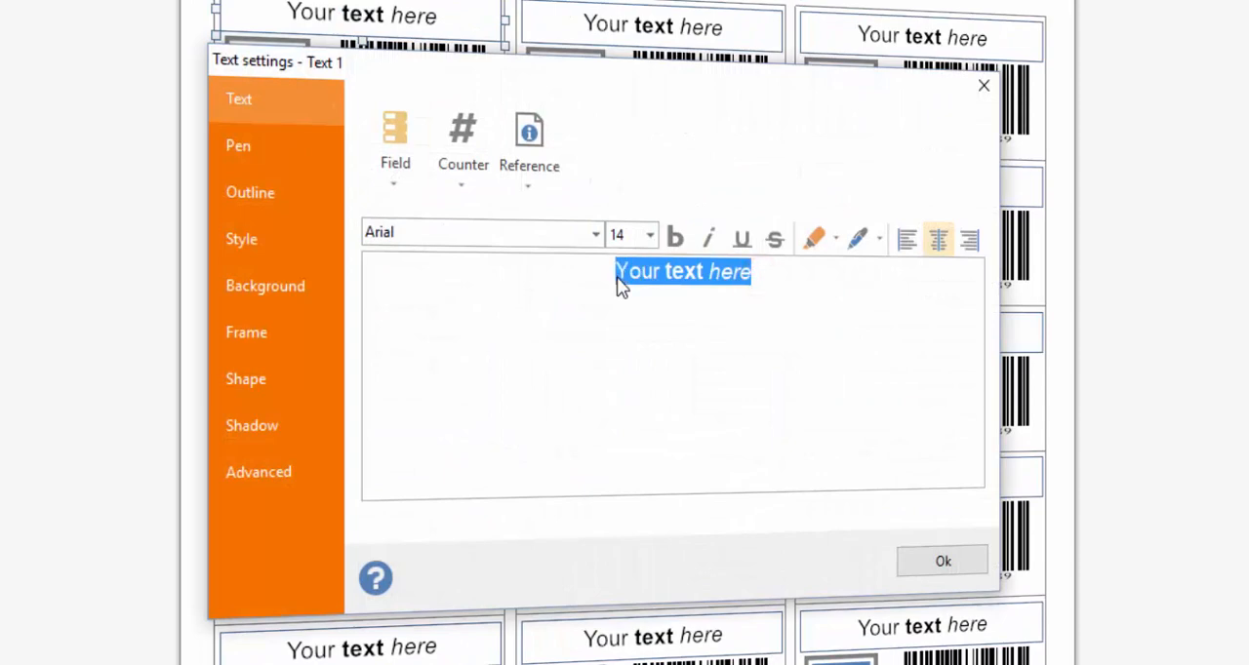
# - Replace the label's placeholder text with "Hard Disk - 1 Tb"
pyautogui.write('Hard ')
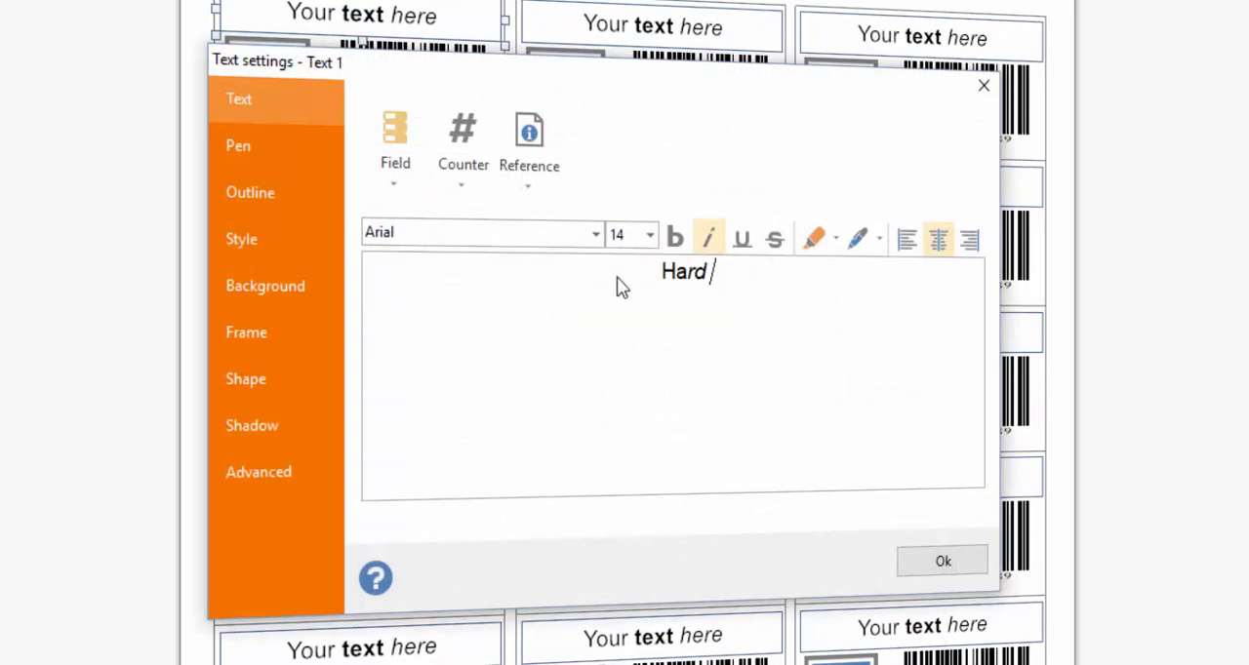
pyautogui.write('Disk')
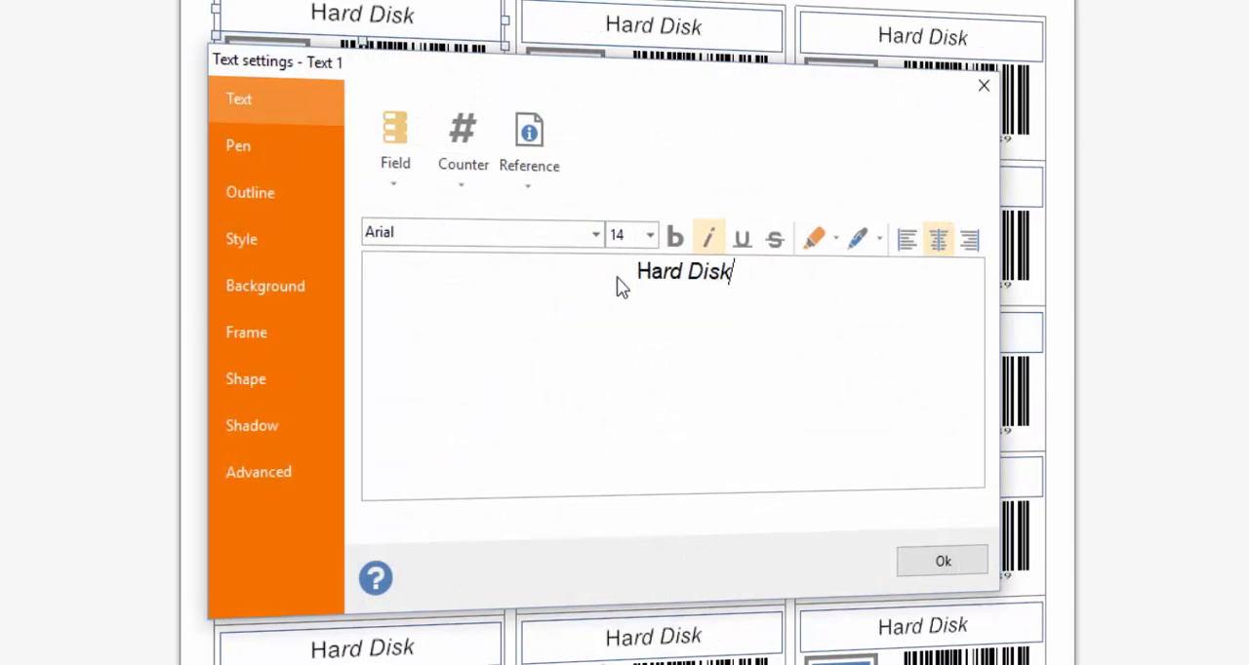
pyautogui.write(' - 1 Tb')
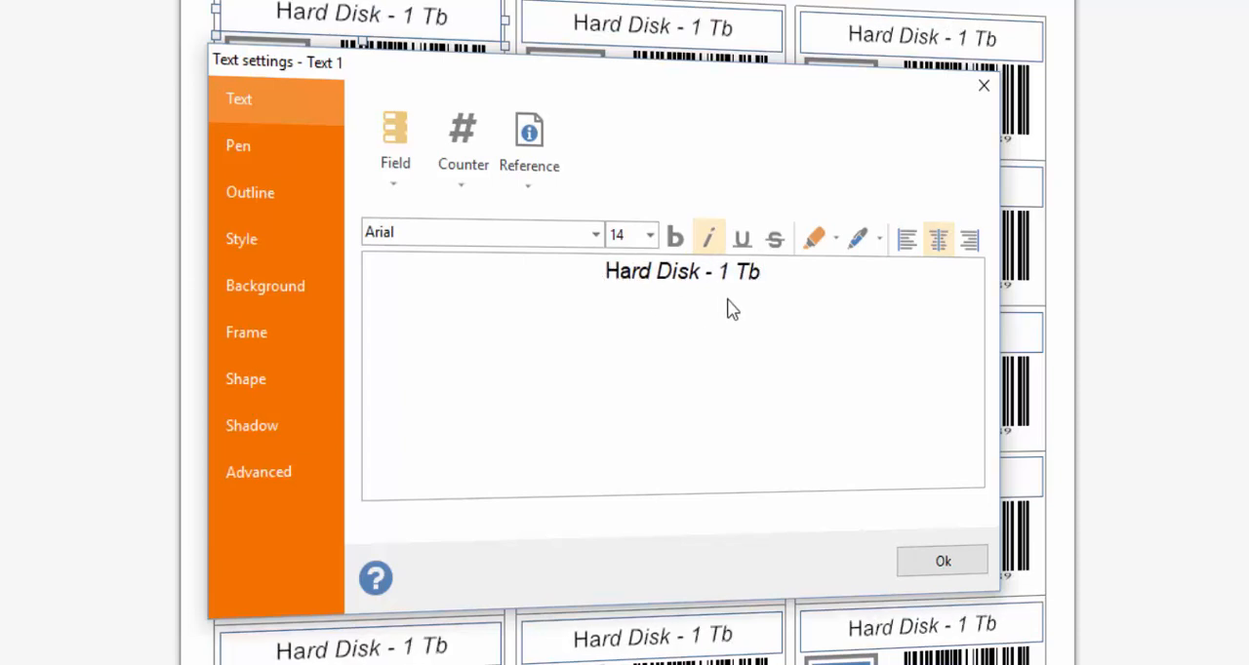
# - Format the words "Hard Disk" as bold, non-italic, size 22, and accept the text settings
pyautogui.moveTo(702, 271); pyautogui.dragTo(606, 276)
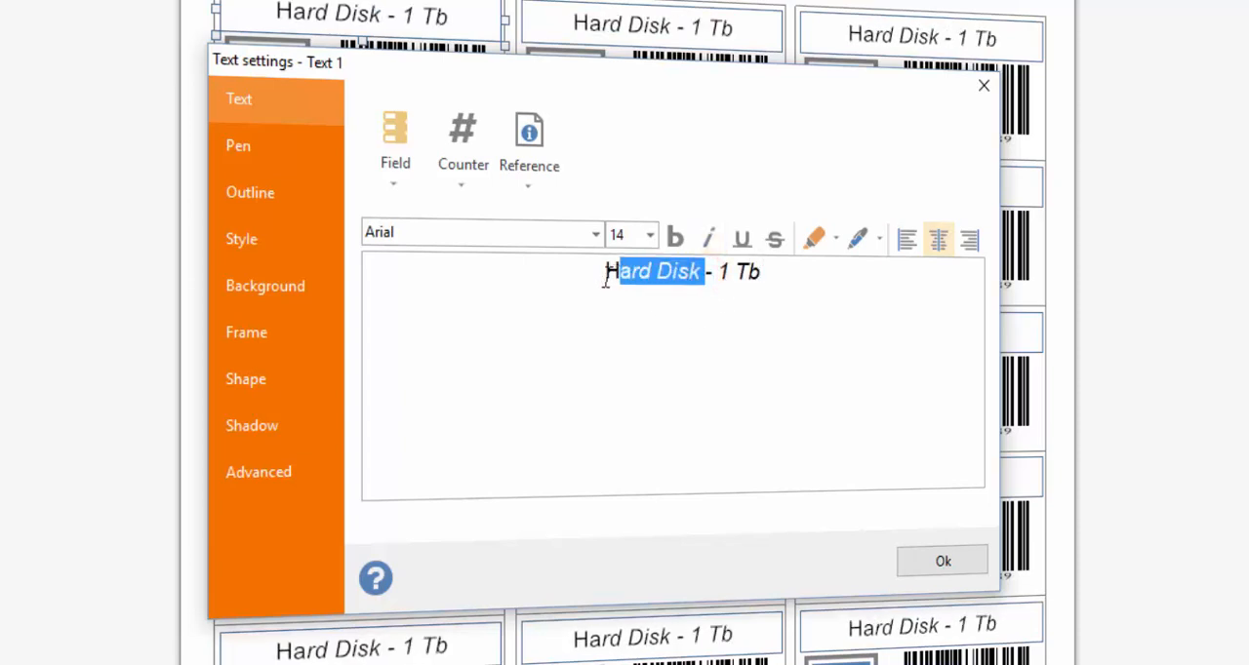
pyautogui.click(674, 239)
pyautogui.click(705, 240)
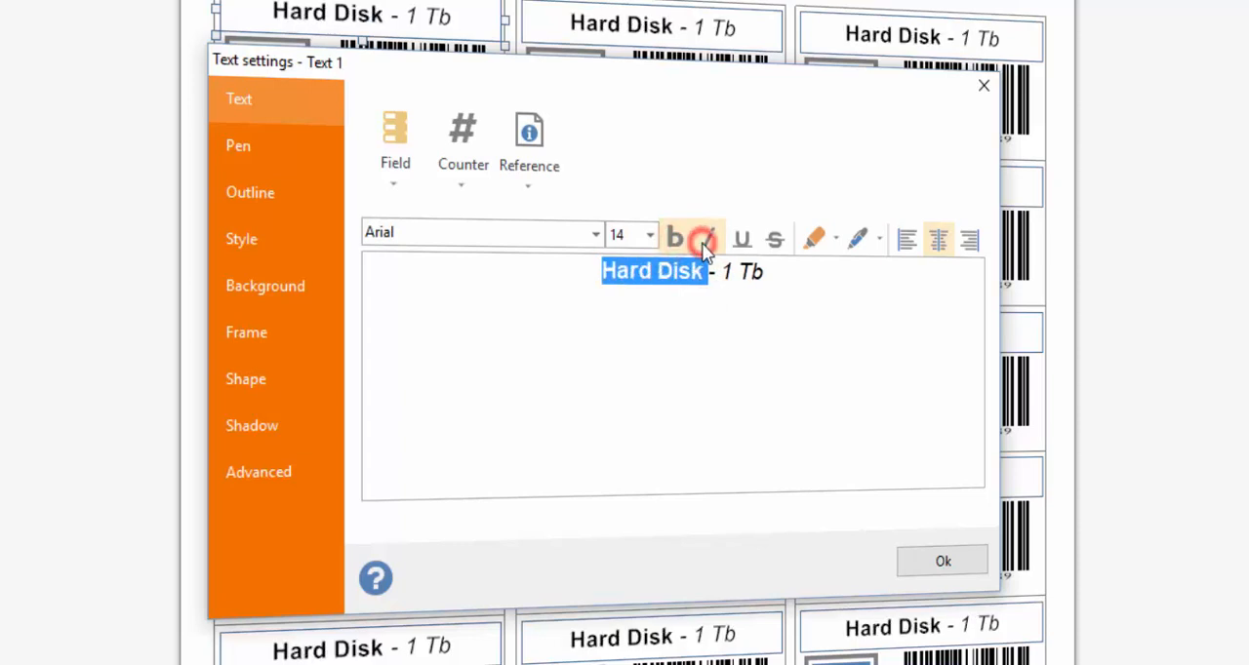
pyautogui.click(649, 235)
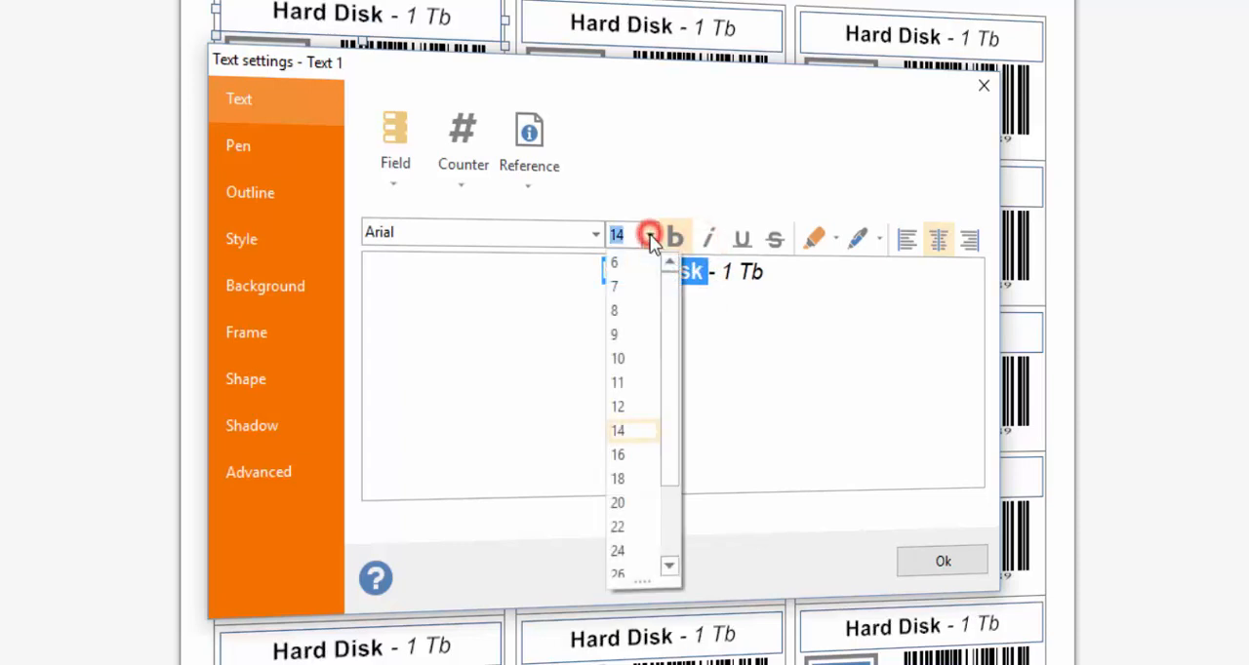
pyautogui.click(621, 527)
pyautogui.click(810, 282)
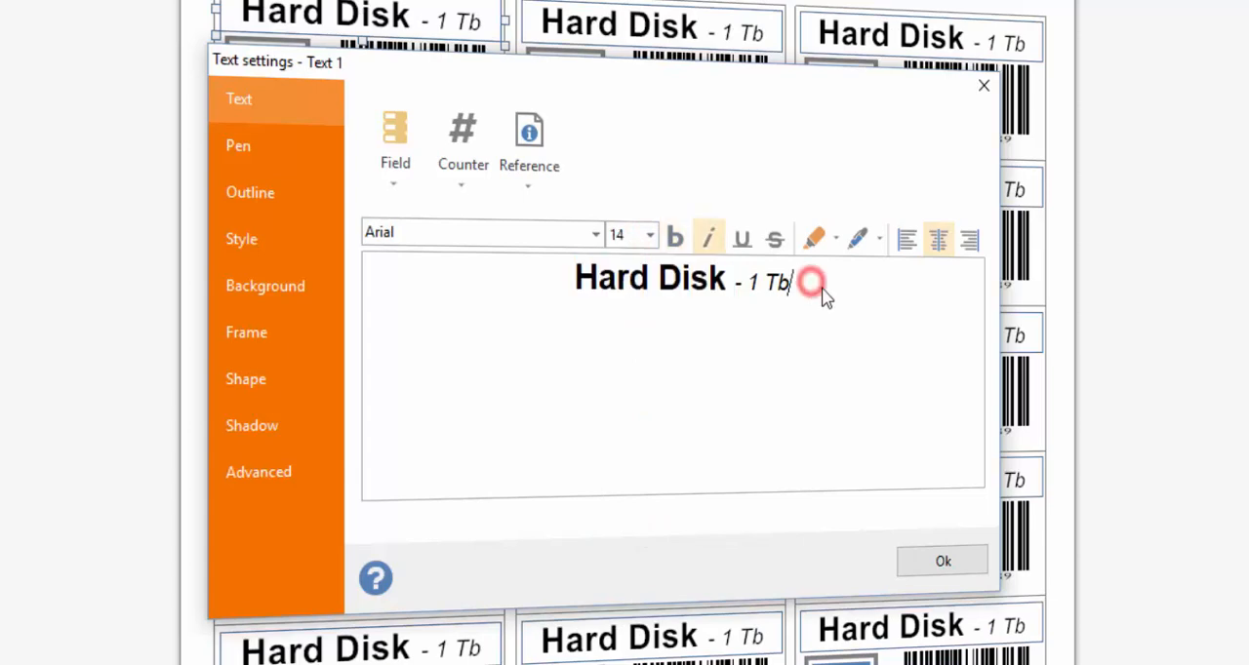
pyautogui.click(942, 562)
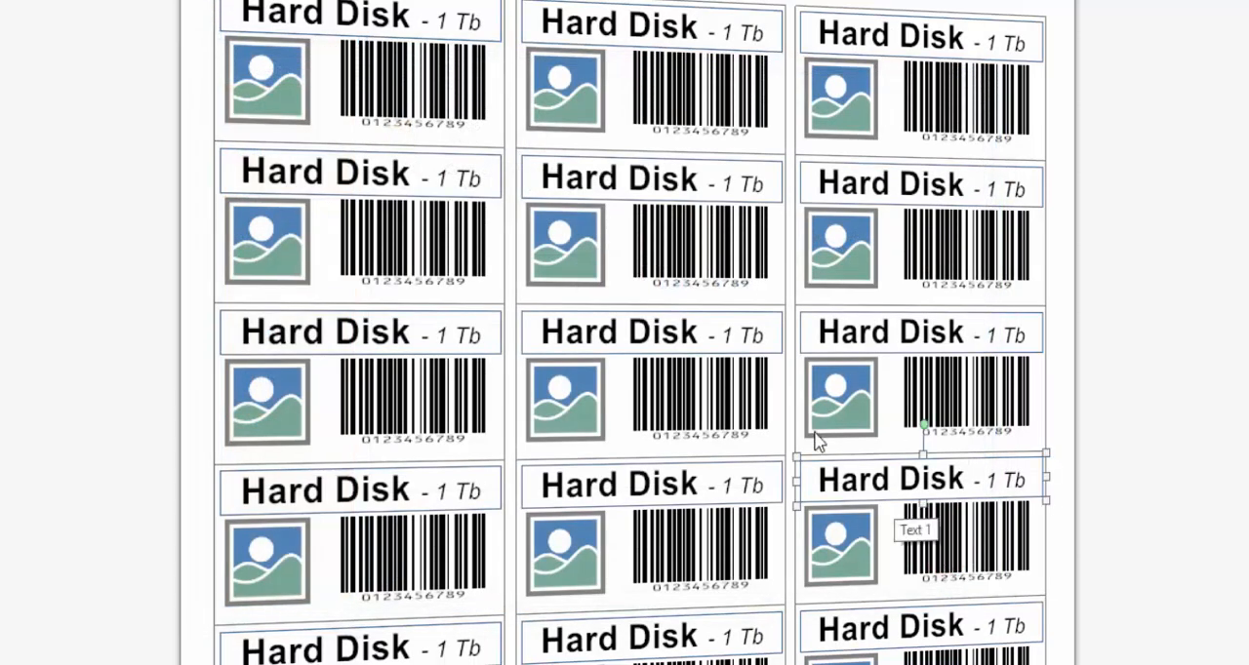
# - Replace the placeholder picture on the first label with the hard drive clipart from the Circuits category
pyautogui.click(267, 84)
pyautogui.doubleClick(267, 84)
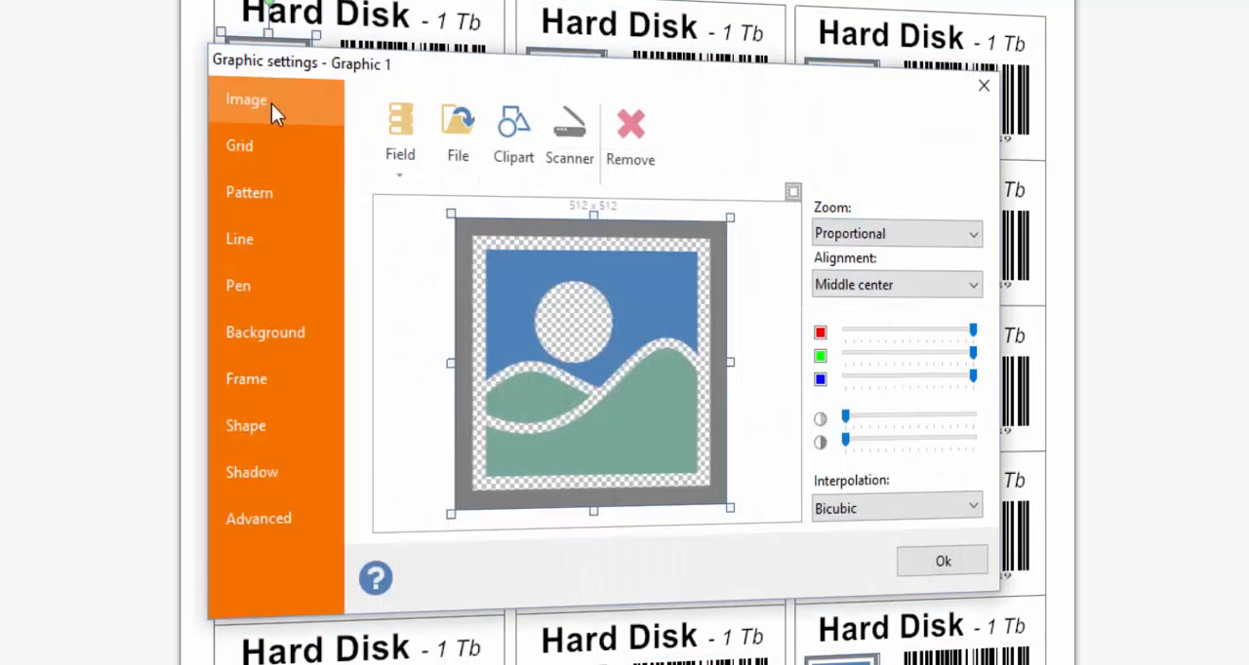
pyautogui.click(512, 158)
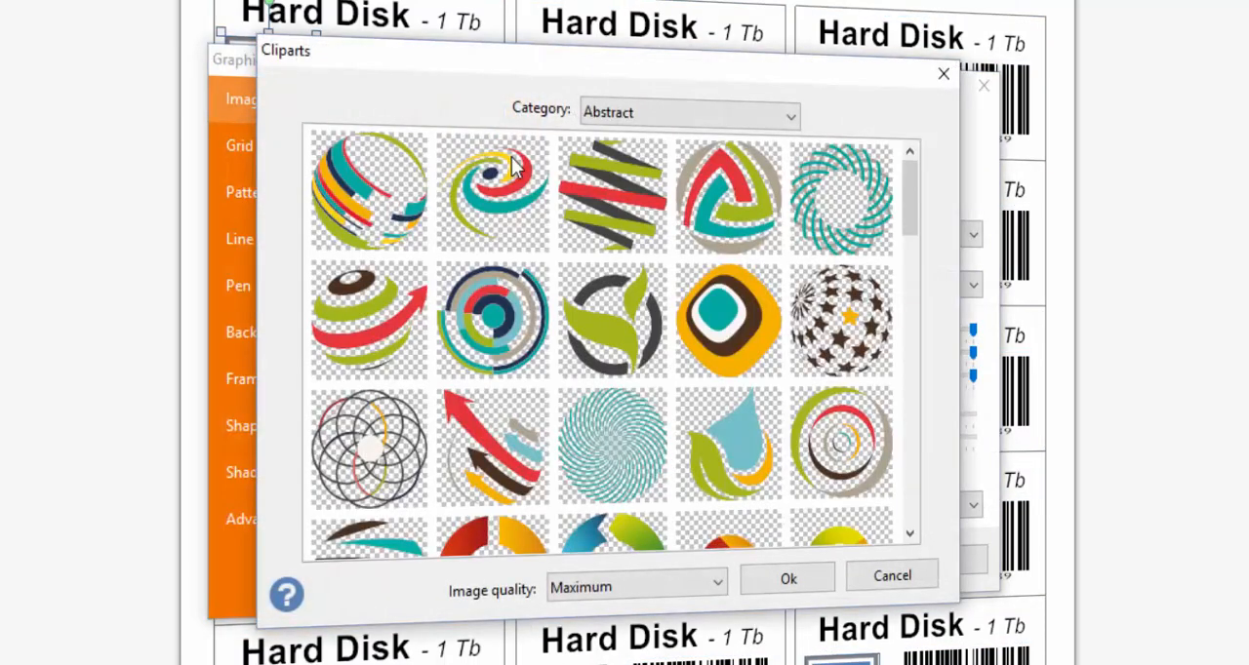
pyautogui.click(683, 112)
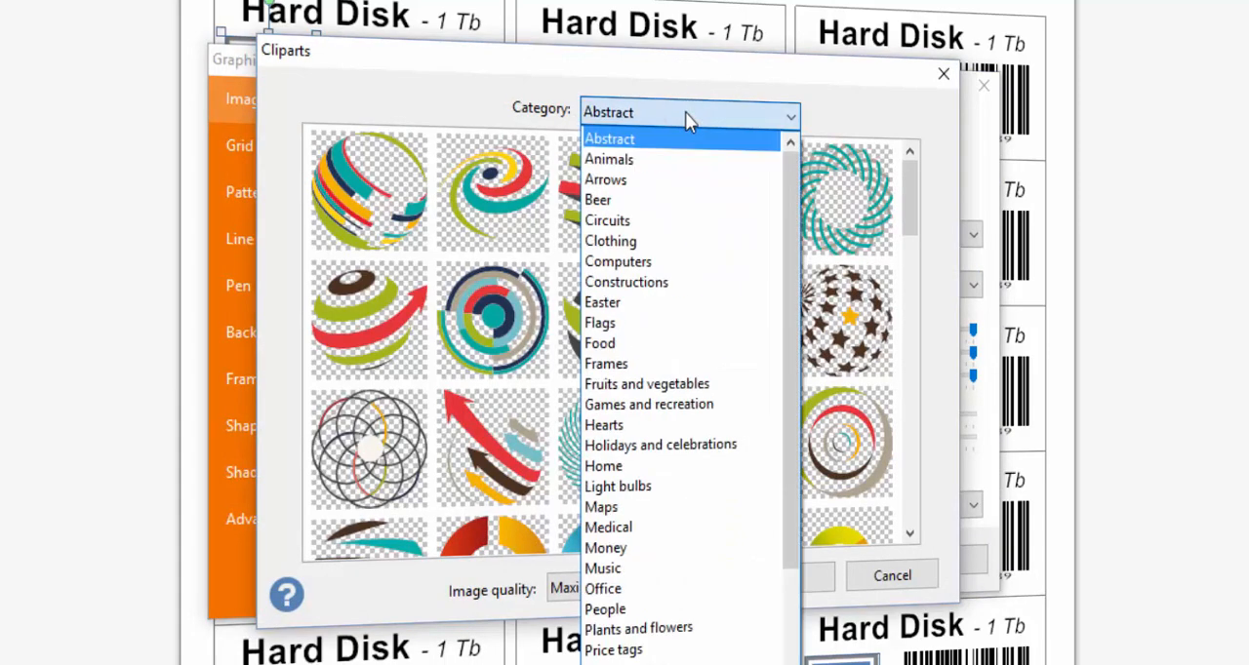
pyautogui.click(669, 221)
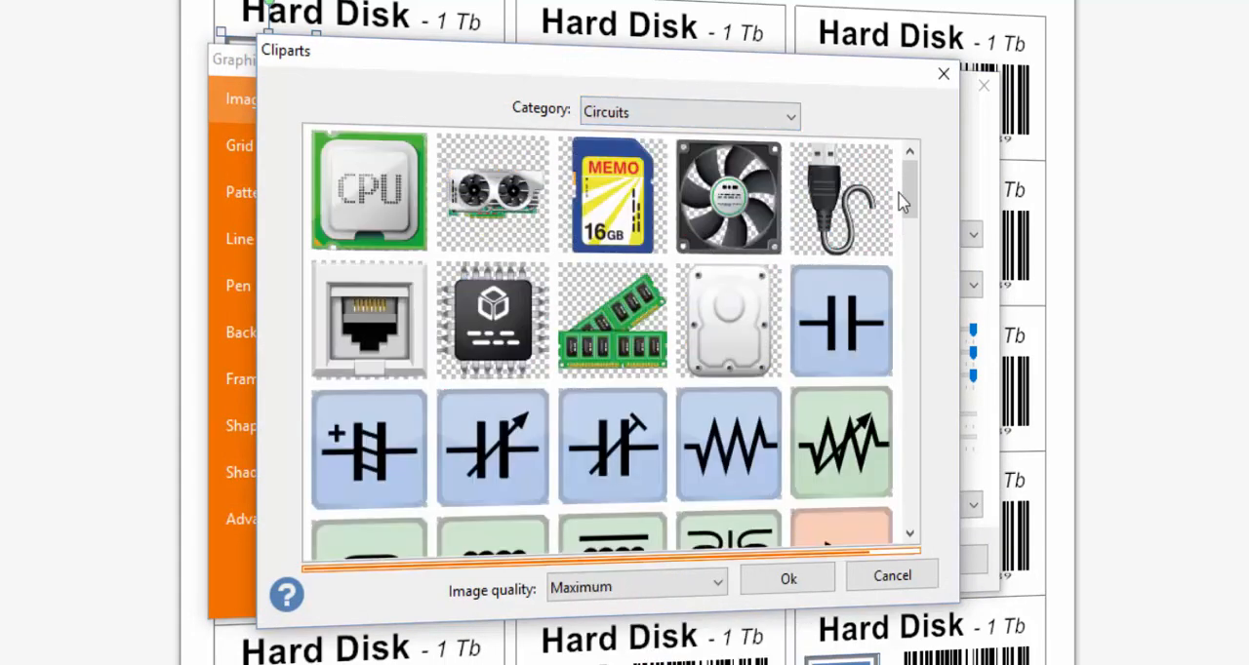
pyautogui.moveTo(909, 191)
pyautogui.mouseDown()
pyautogui.moveTo(921, 315)
pyautogui.moveTo(909, 517)
pyautogui.moveTo(912, 175)
pyautogui.mouseUp()
pyautogui.doubleClick(715, 327)
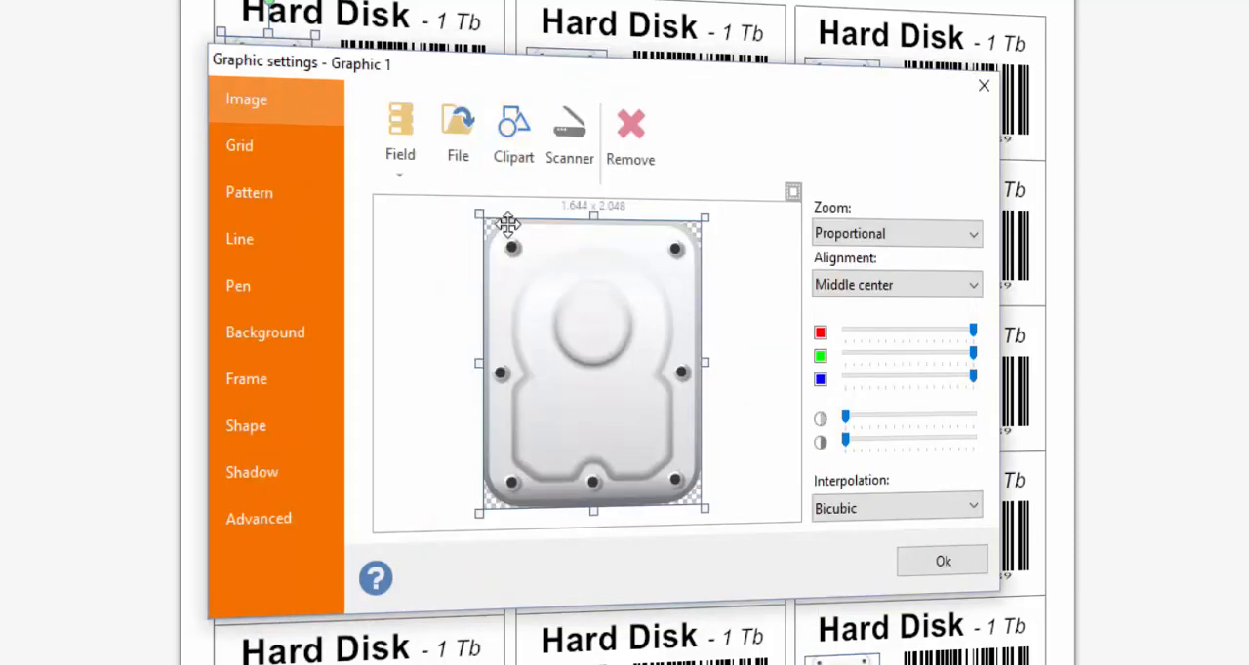
# - Load the open hard disk picture from a file into the graphic, accept it, and enlarge it in width and height on the label
pyautogui.click(458, 131)
pyautogui.doubleClick(1176, 287)
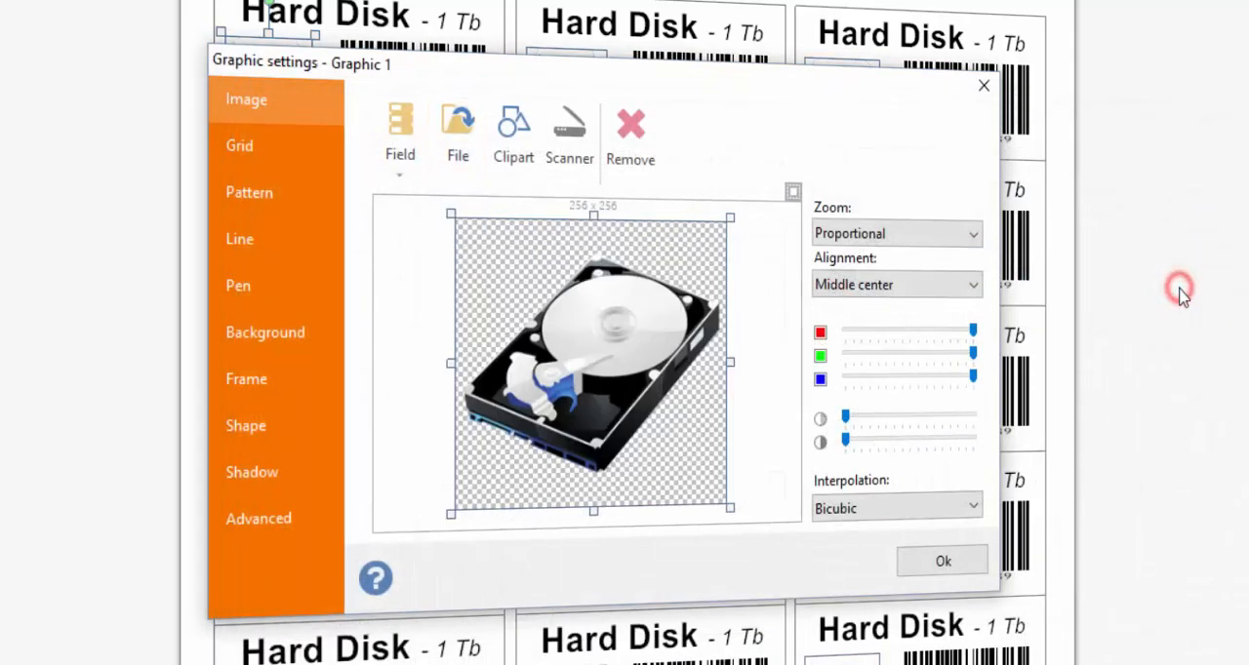
pyautogui.click(944, 564)
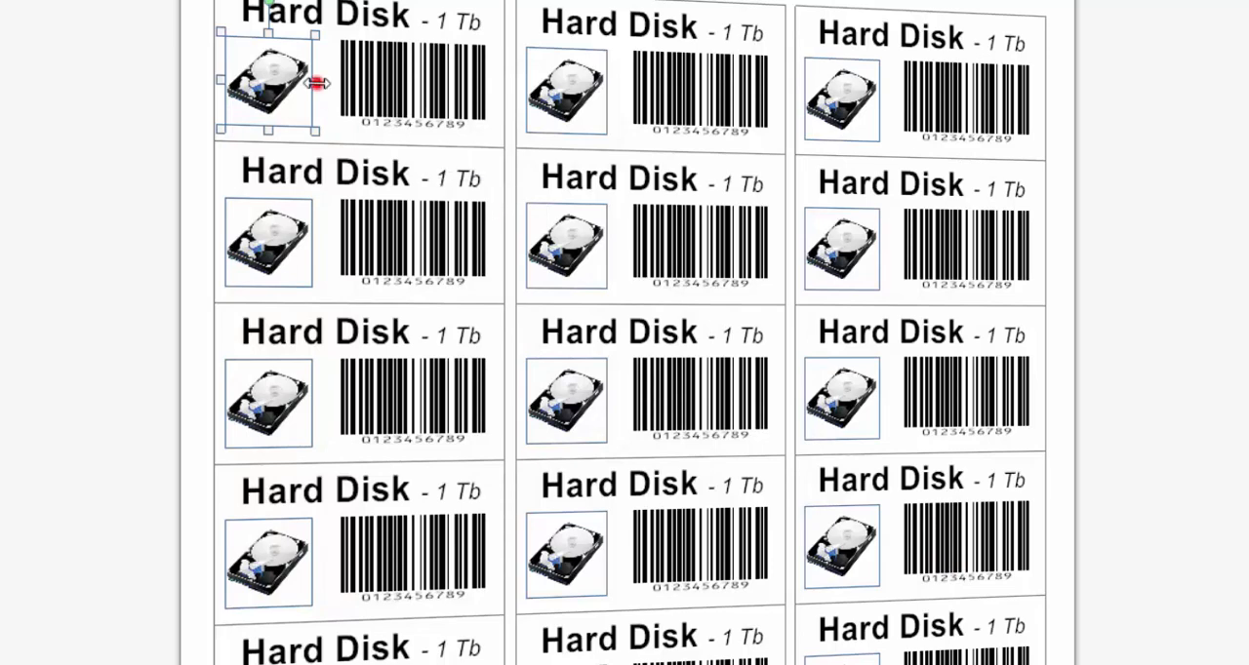
pyautogui.moveTo(317, 83); pyautogui.dragTo(341, 84)
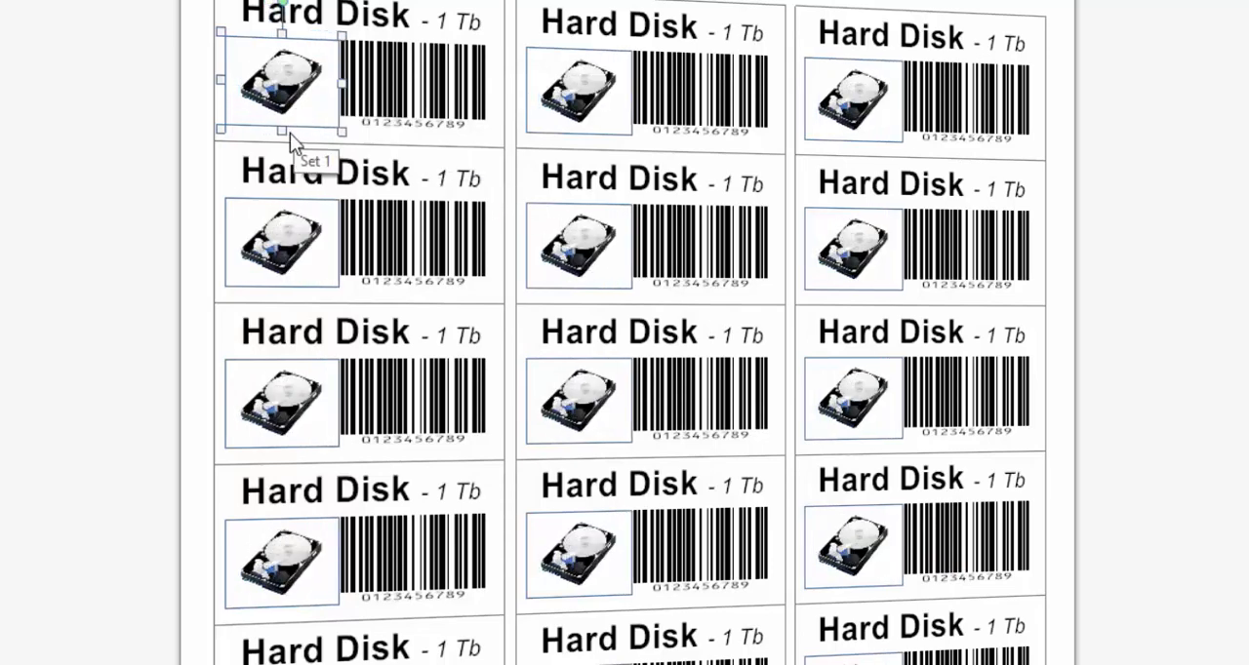
pyautogui.moveTo(281, 130); pyautogui.dragTo(282, 154)
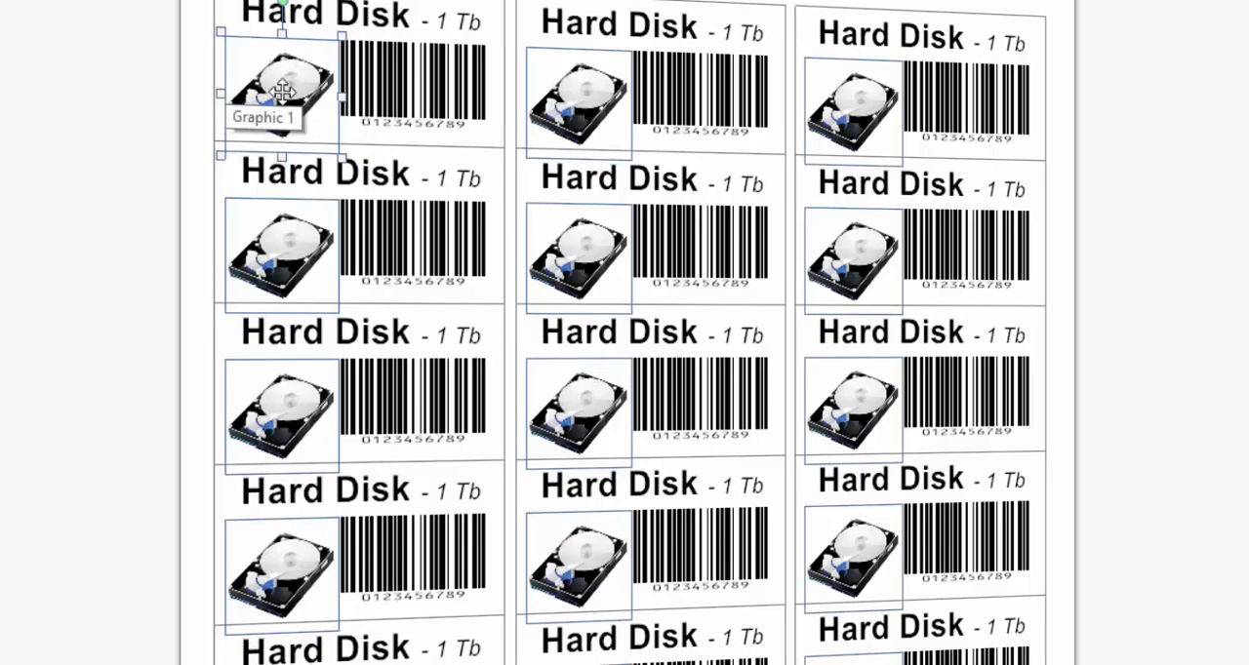
# - Open the settings of the first label's barcode and change its symbology to Code 39
pyautogui.click(64, 75)
pyautogui.click(422, 93)
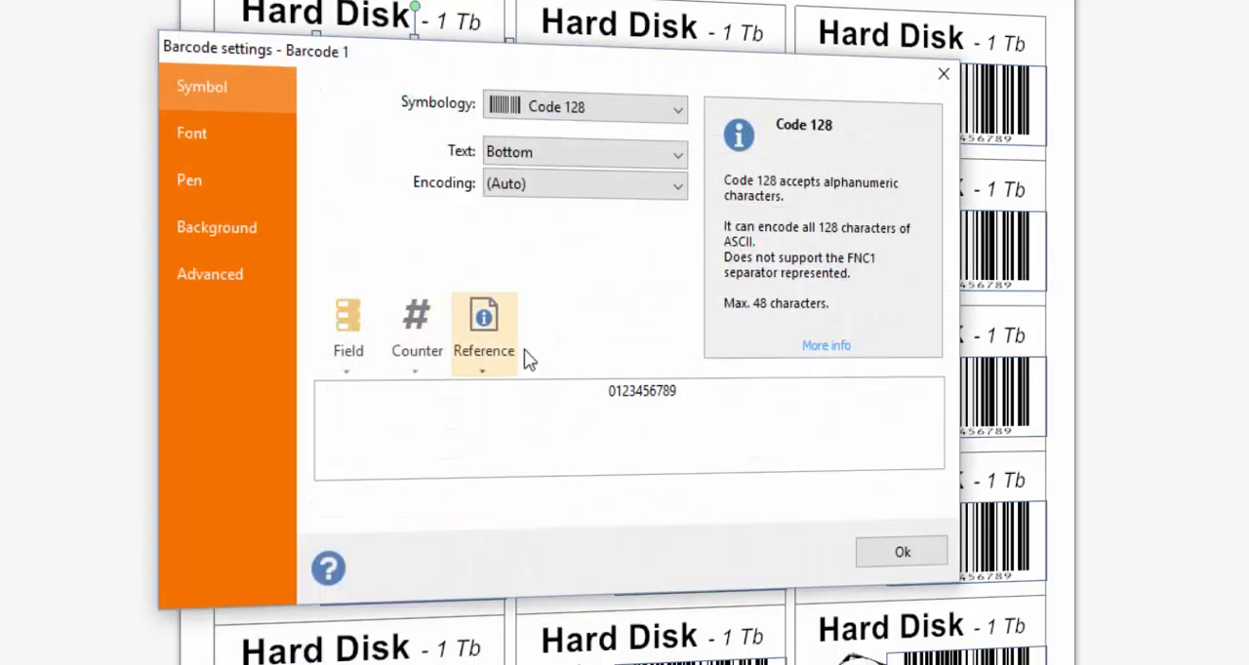
pyautogui.click(680, 111)
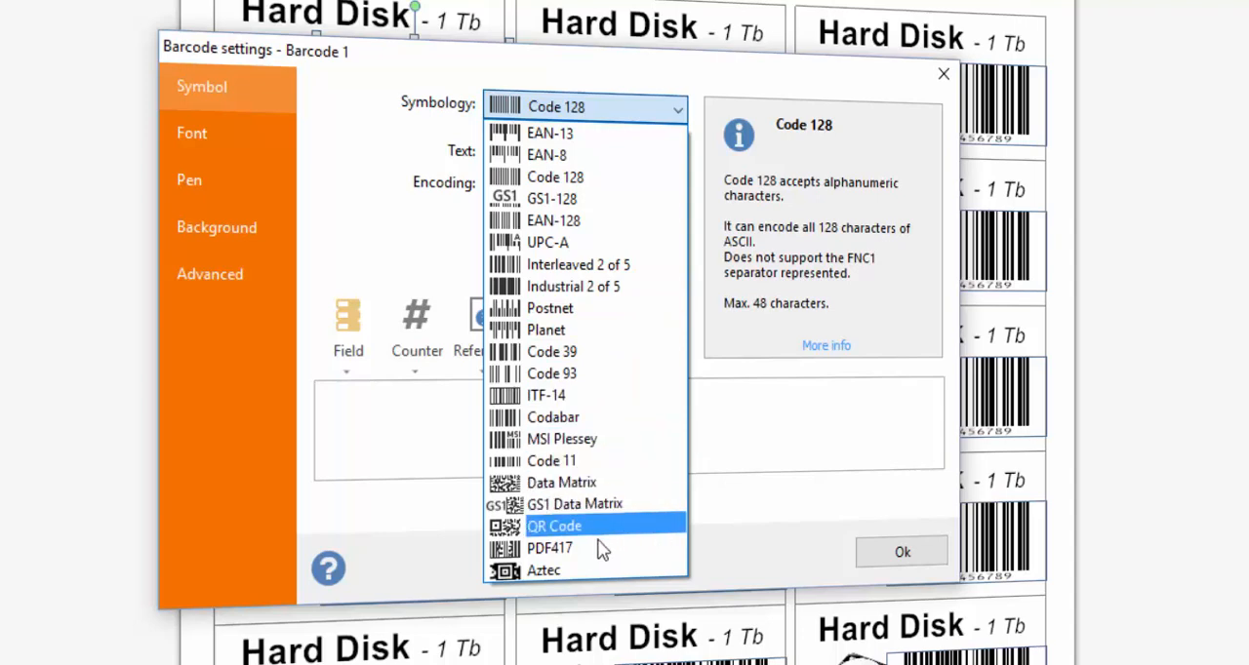
pyautogui.click(613, 351)
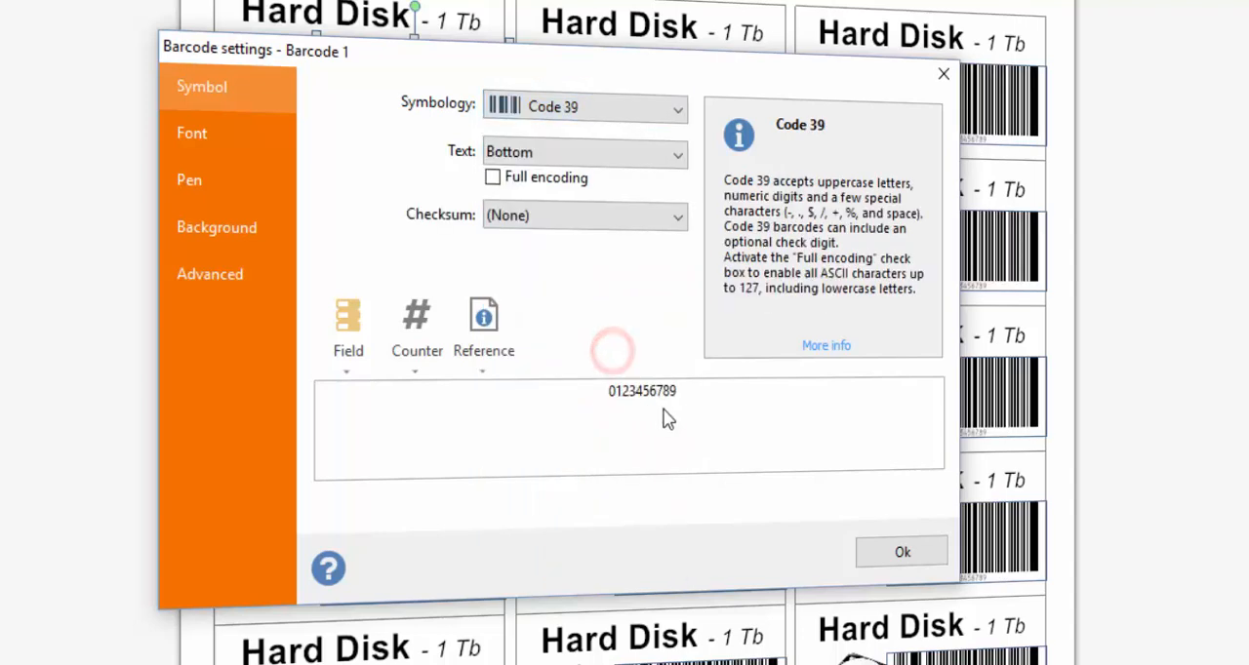
# - Replace the barcode's last four digits with a decimal (0-9) counter after 012345 and accept the settings
pyautogui.moveTo(677, 390); pyautogui.dragTo(652, 402)
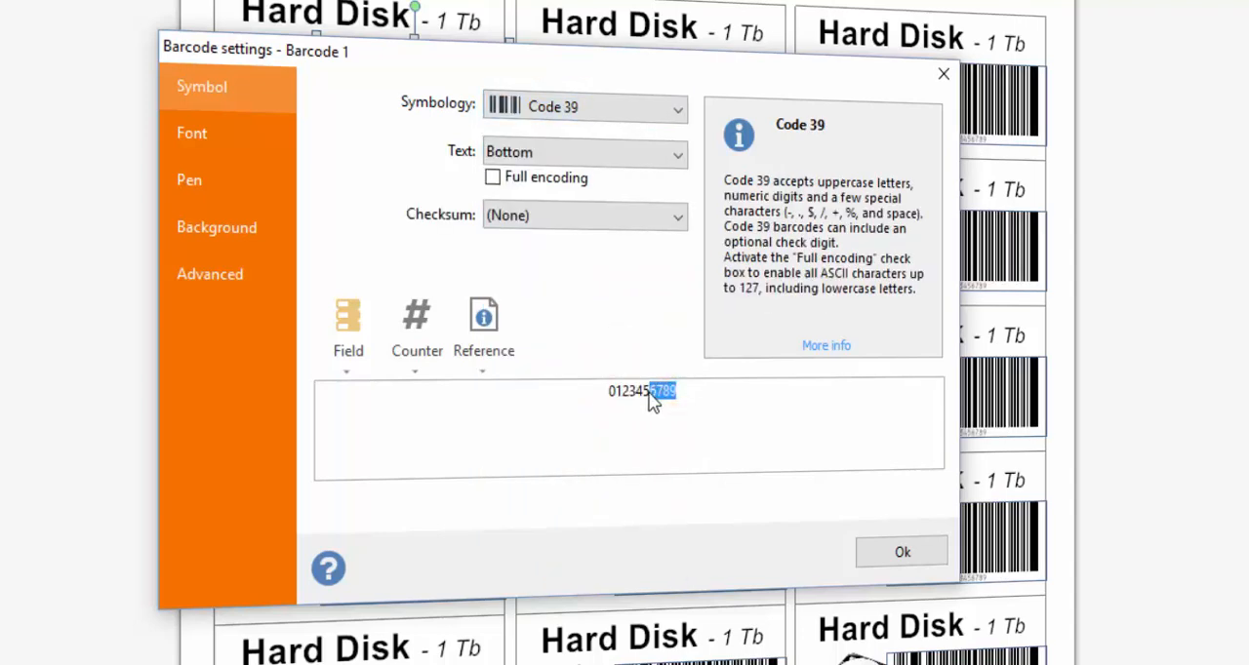
pyautogui.press('Delete')
pyautogui.click(410, 351)
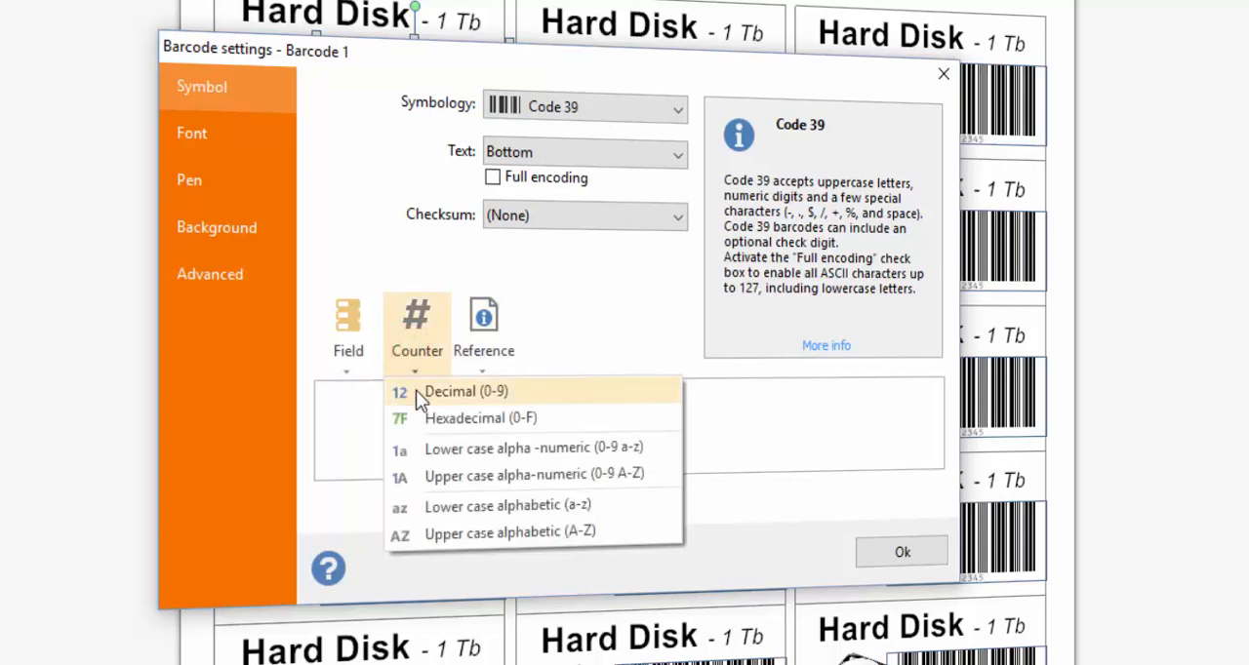
pyautogui.click(415, 390)
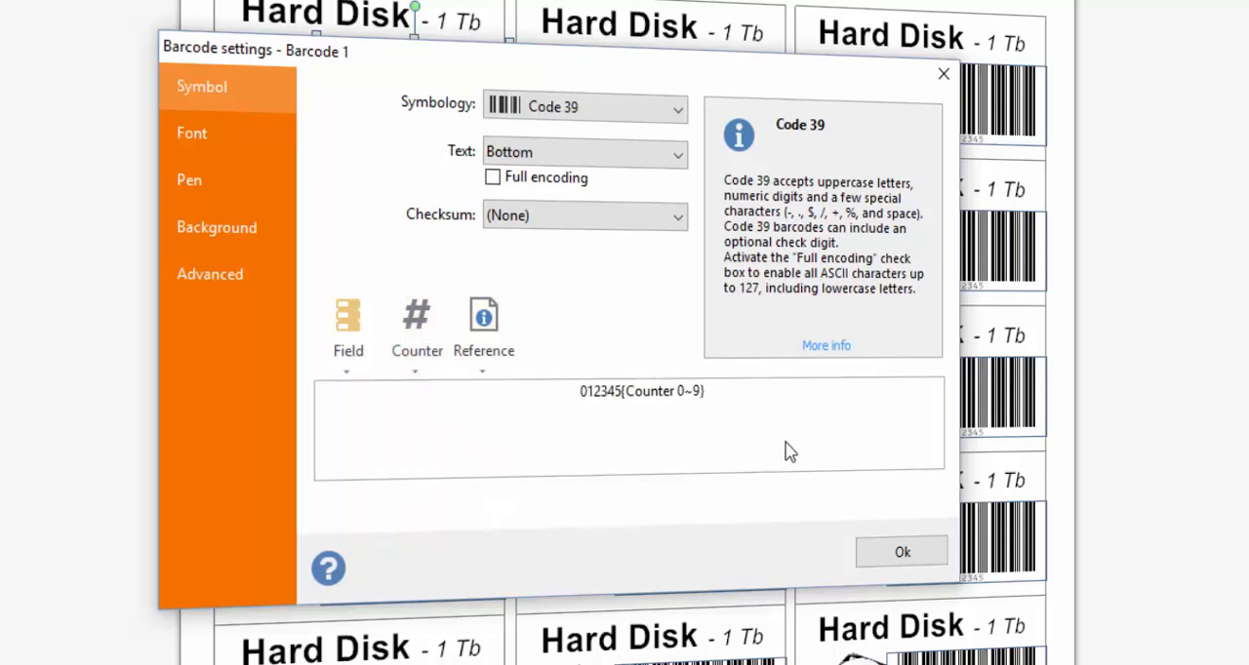
pyautogui.click(897, 554)
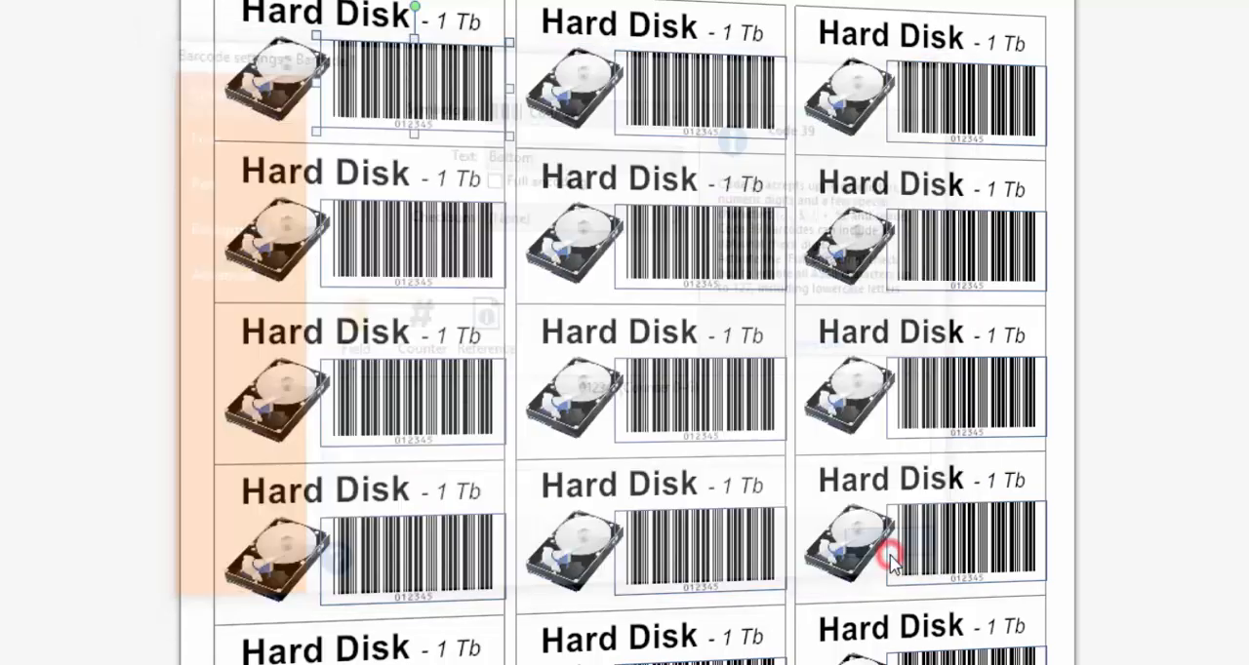
# - Stretch the first label's barcode downward to the bottom edge of the label, and deselect it
pyautogui.click(405, 100)
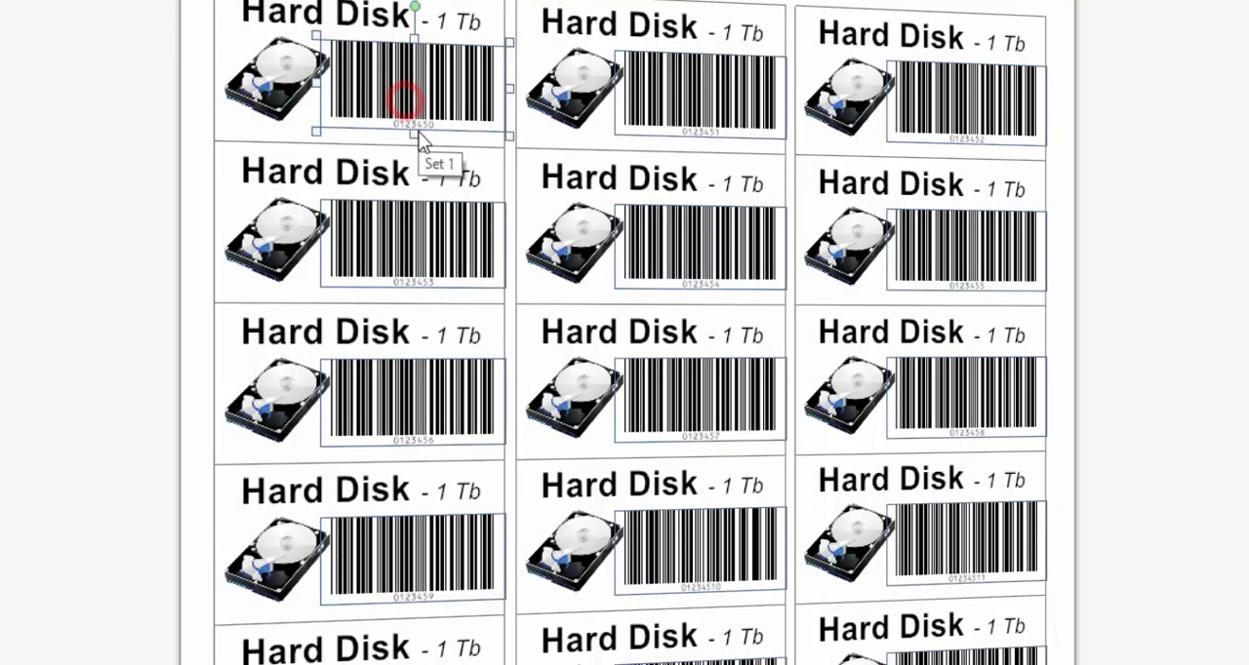
pyautogui.moveTo(415, 130); pyautogui.dragTo(411, 145)
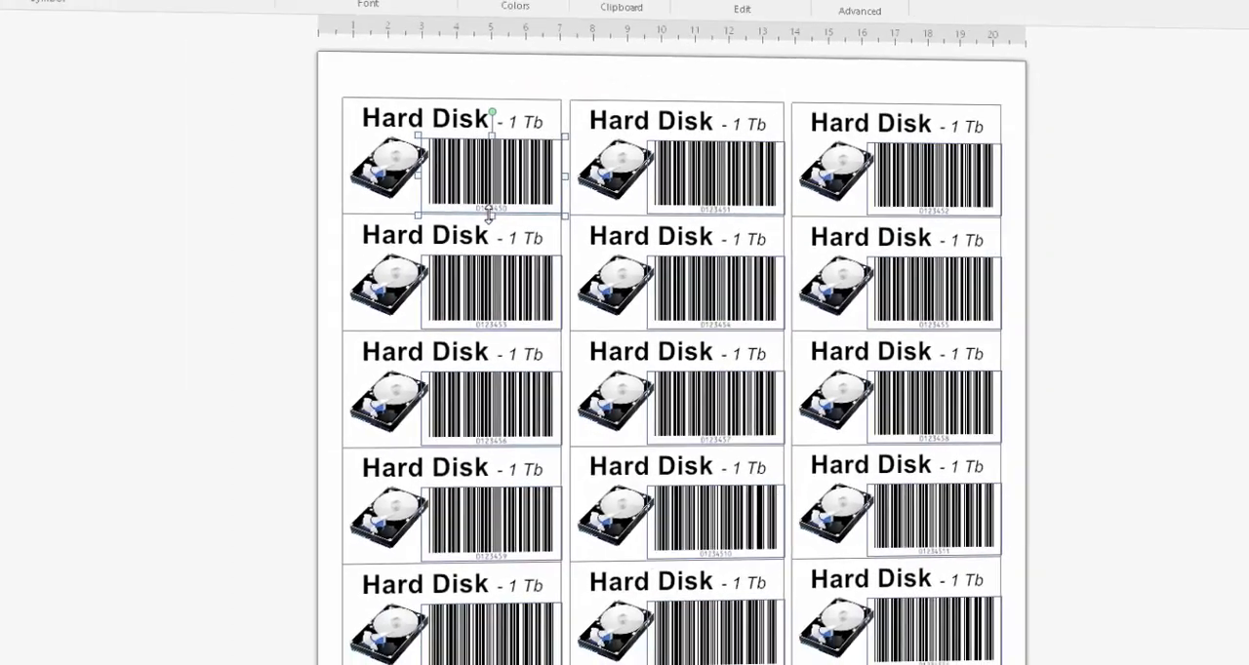
pyautogui.click(328, 241)
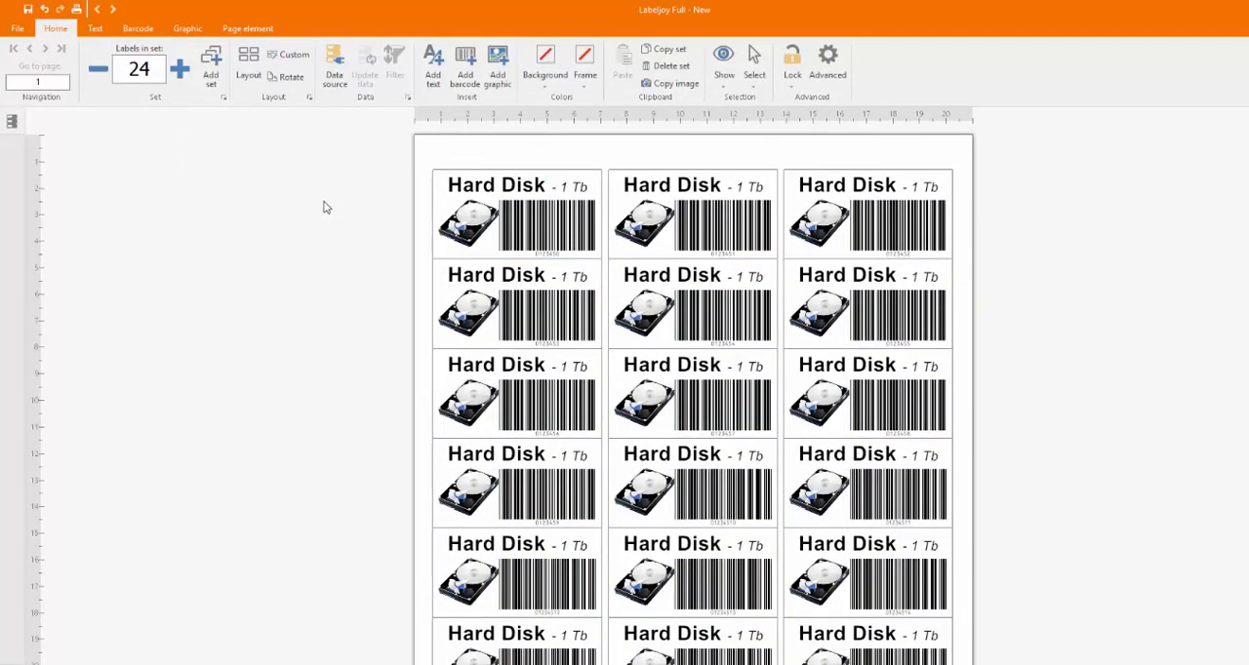
# - Search the label layouts for "Avery" and select the Avery 011990 layout
pyautogui.click(248, 74)
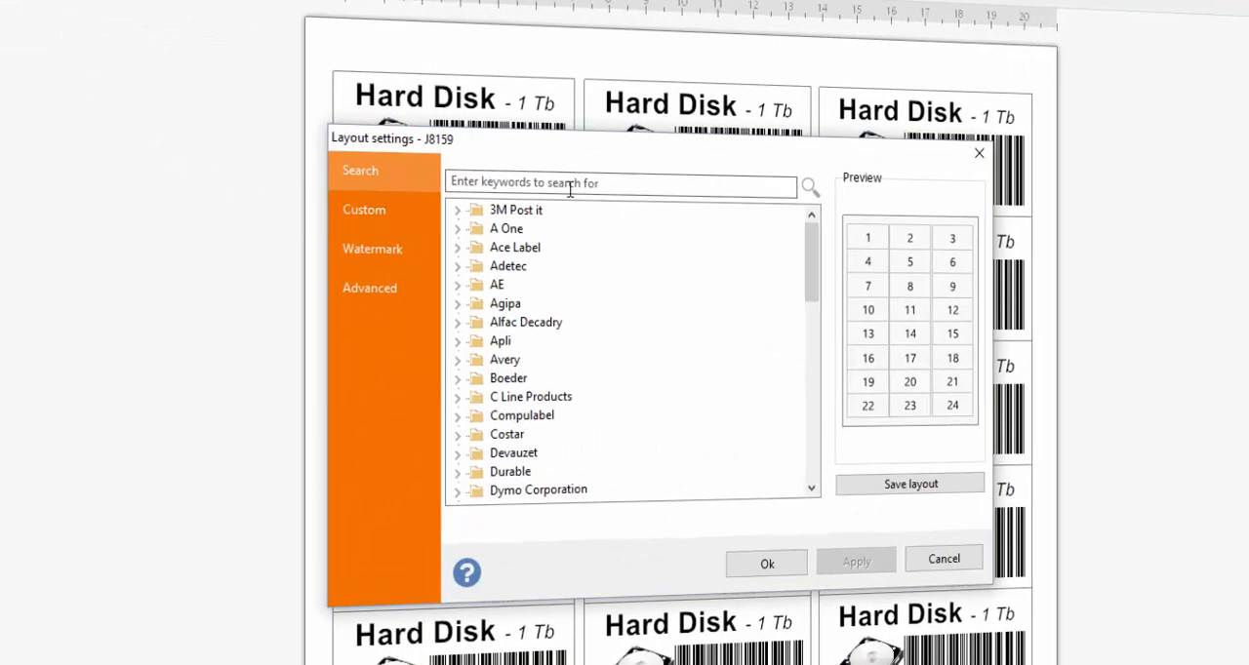
pyautogui.click(606, 184)
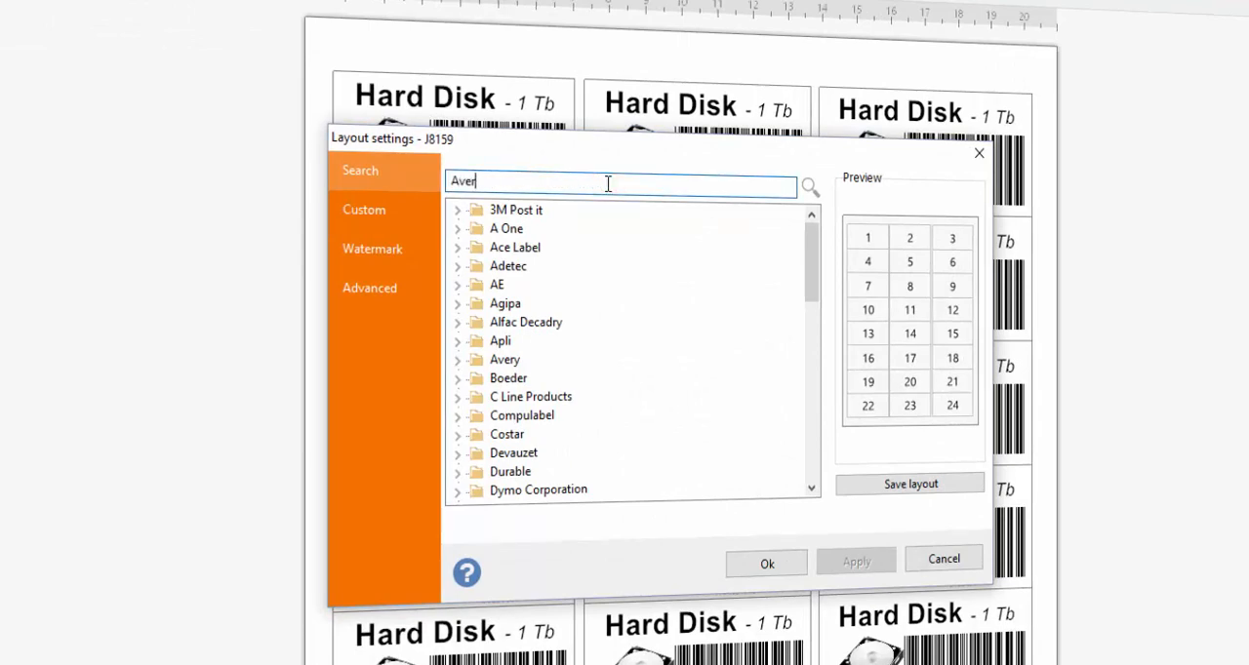
pyautogui.press('Return')
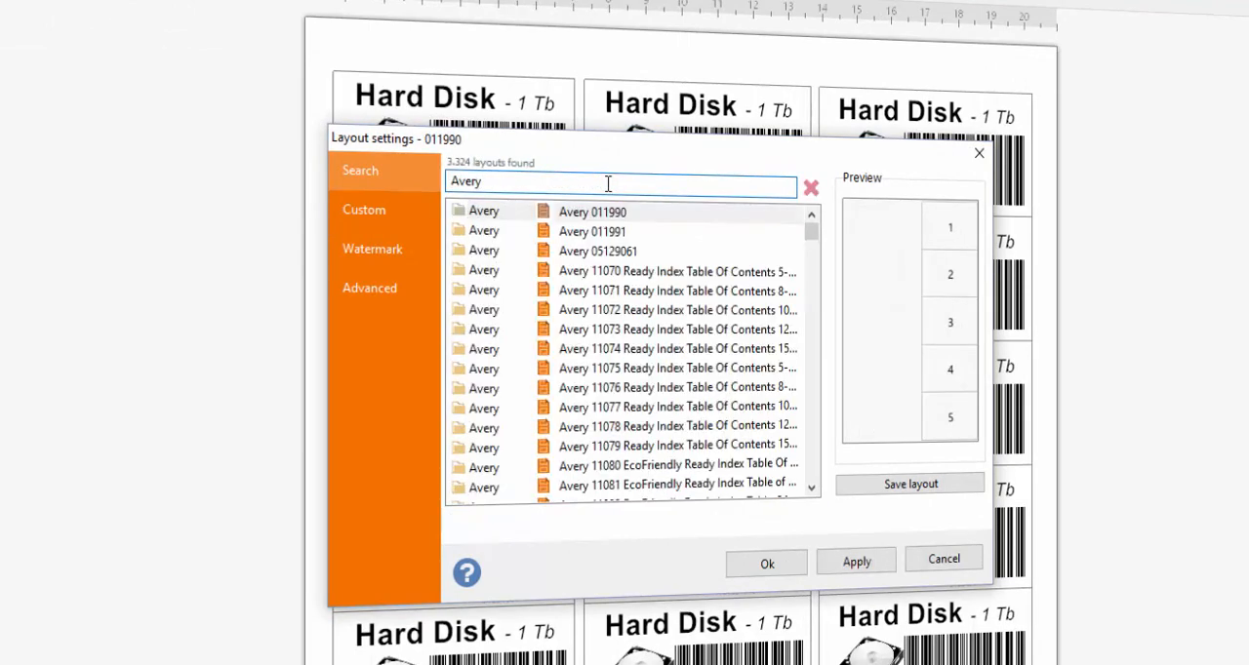
pyautogui.click(590, 213)
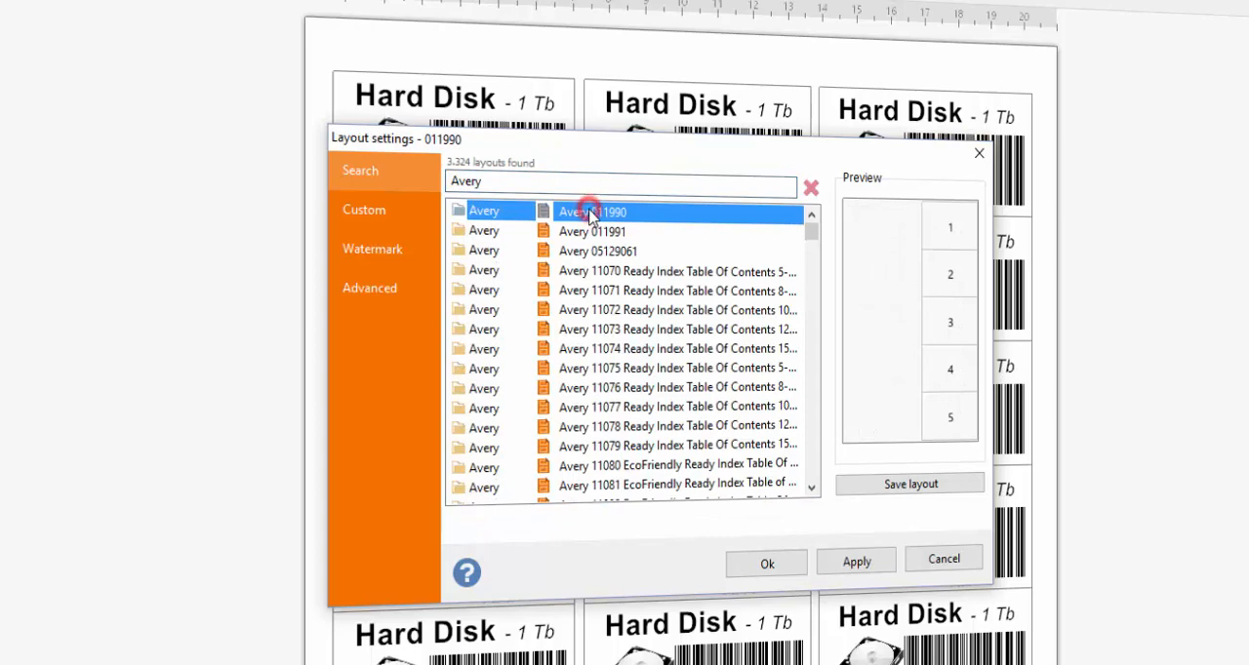
# - Set the custom layout's page size to A4, 210 x 297 mm
pyautogui.click(370, 208)
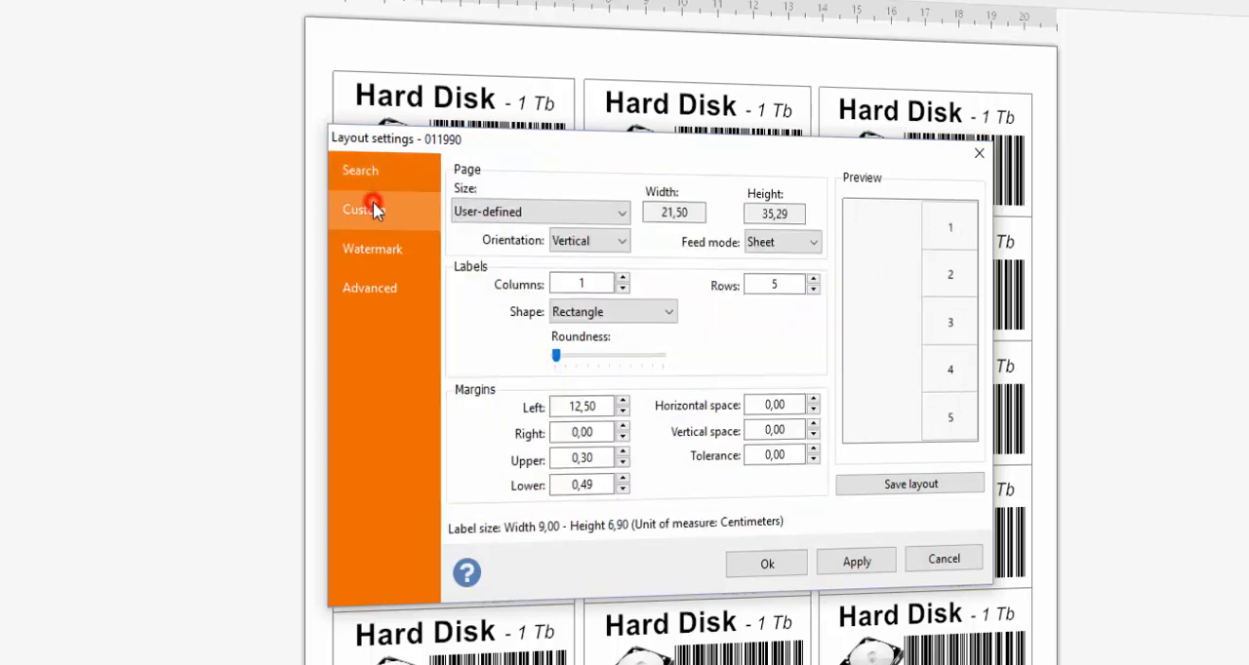
pyautogui.click(621, 213)
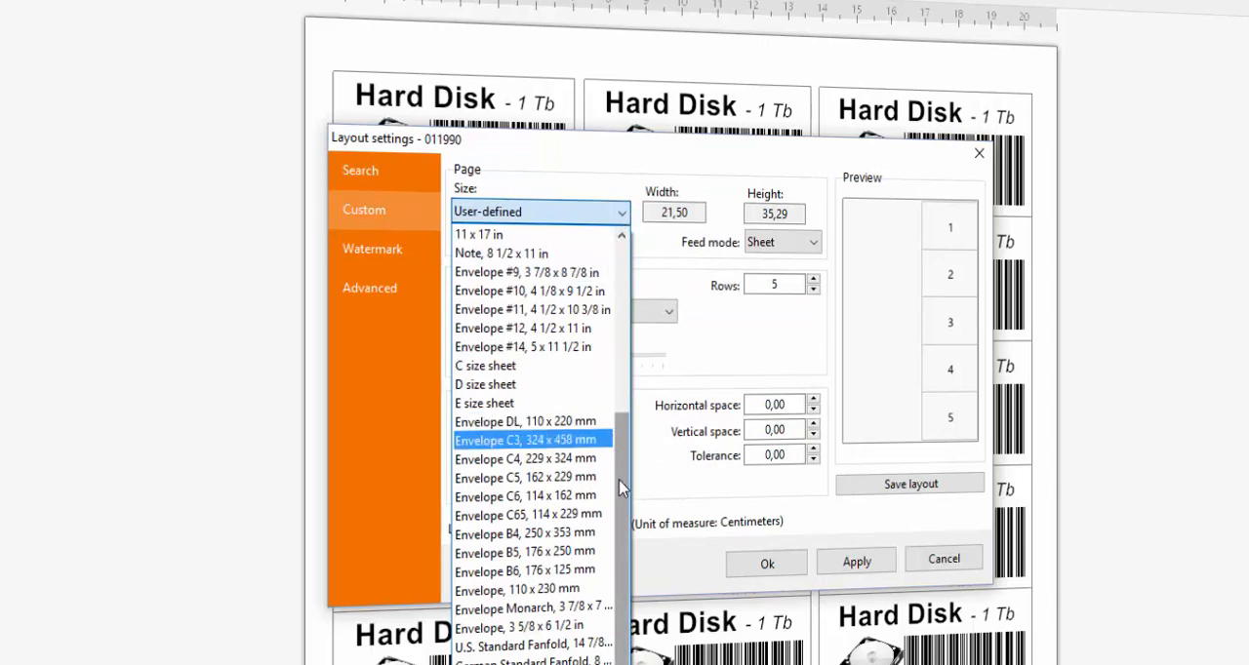
pyautogui.moveTo(621, 484); pyautogui.dragTo(636, 319)
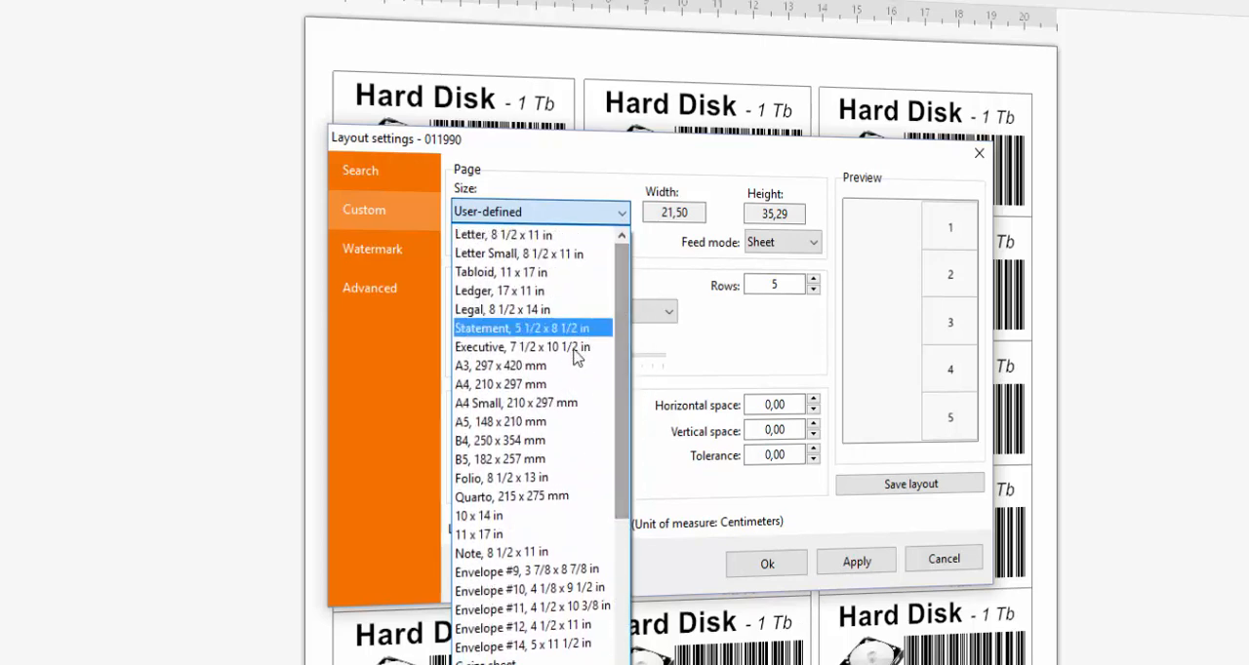
pyautogui.click(547, 387)
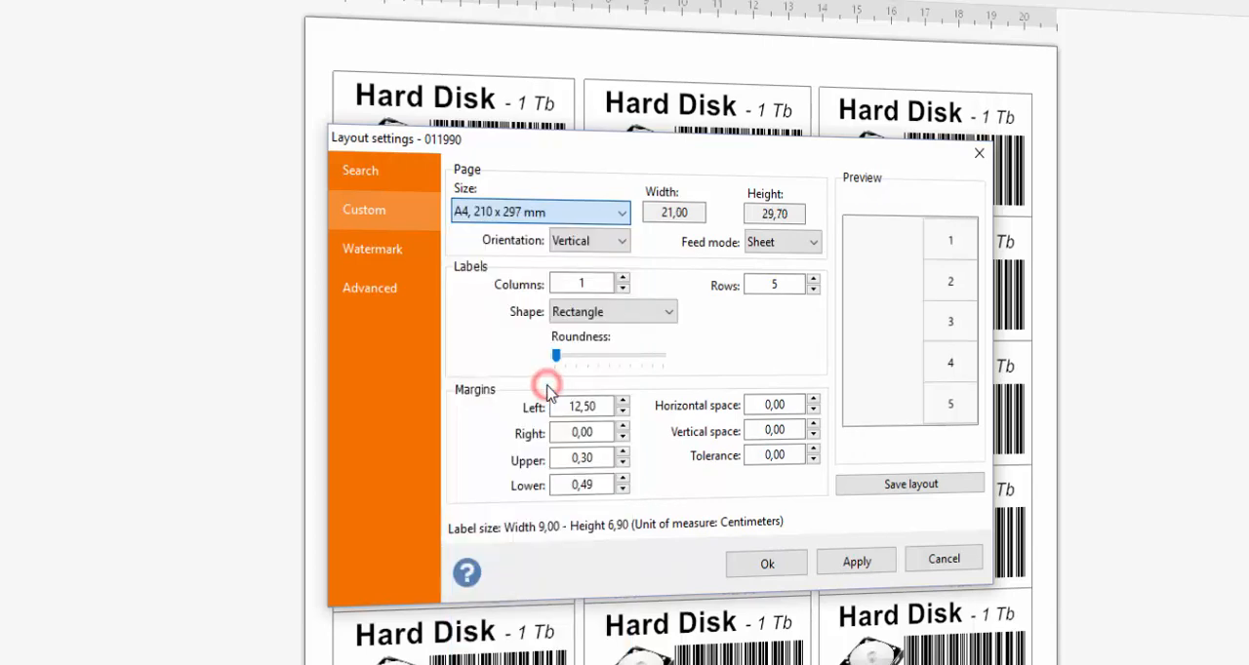
# - Set the custom layout's label grid to 2 columns and 3 rows
pyautogui.doubleClick(586, 282)
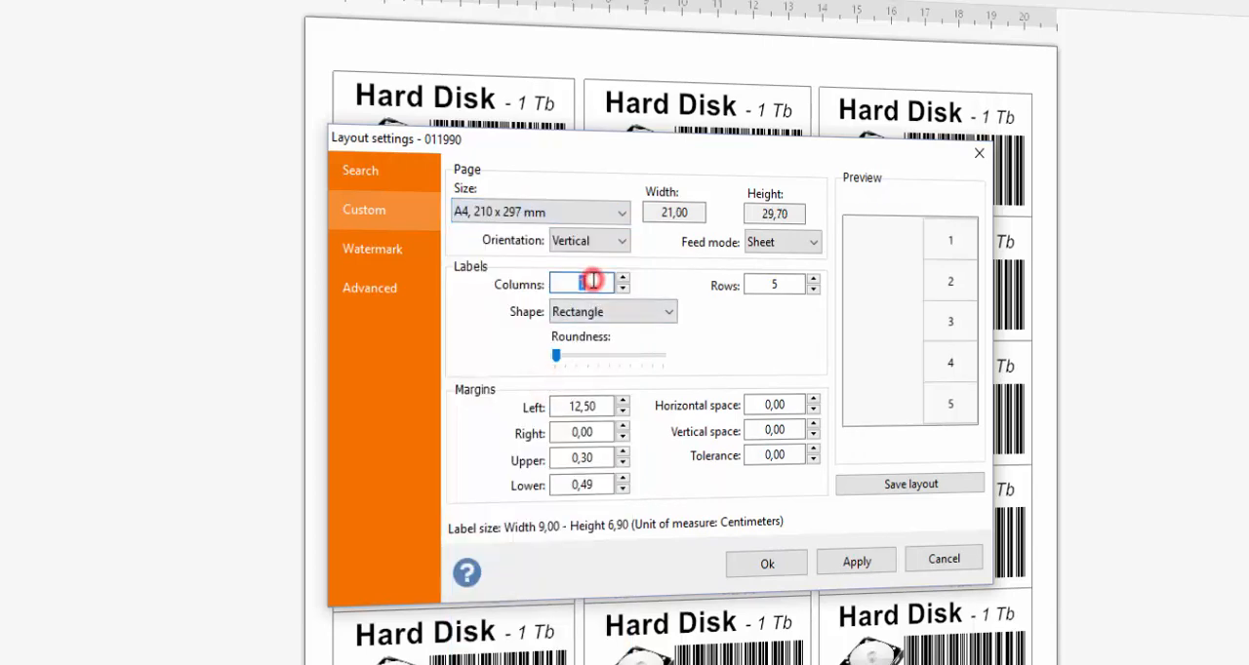
pyautogui.write('2')
pyautogui.doubleClick(786, 284)
pyautogui.write('3')
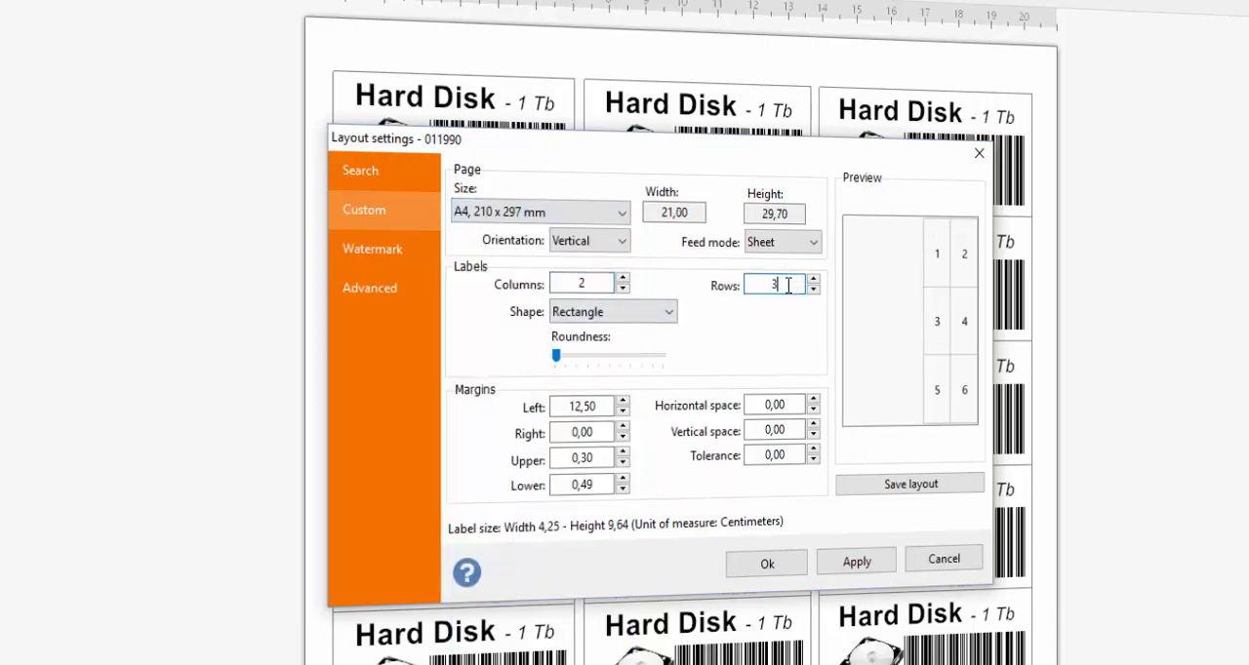
# - Round the label corners slightly and set the custom layout's left margin to 0,50 cm
pyautogui.click(557, 358)
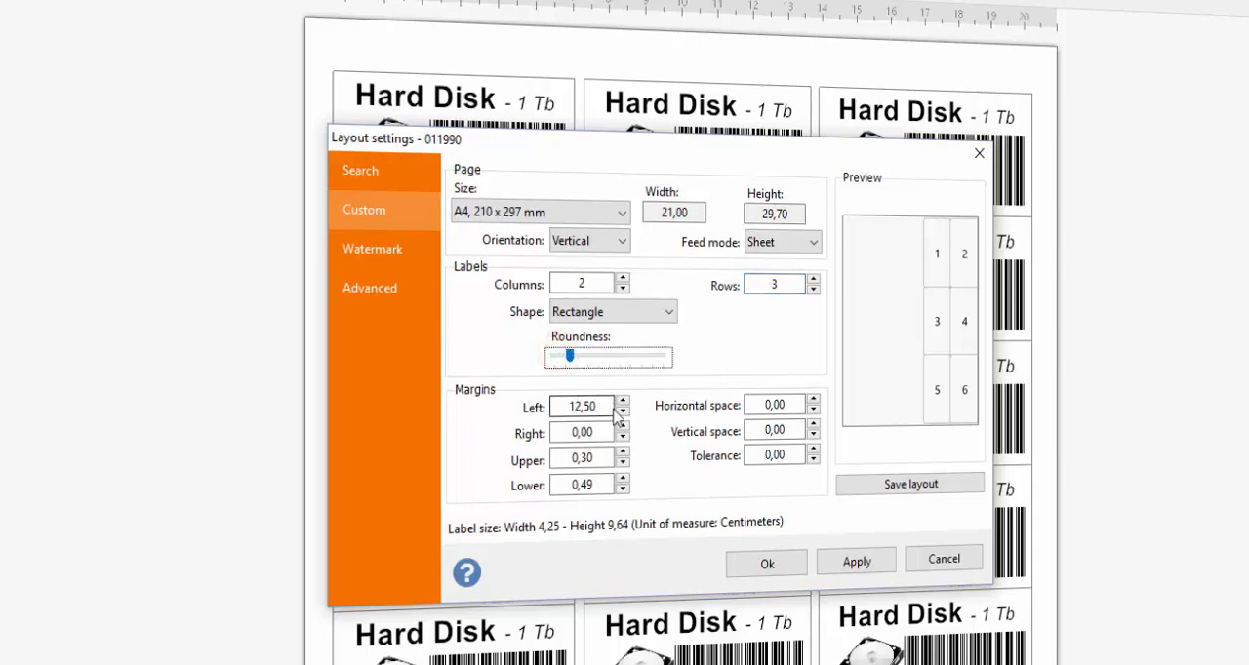
pyautogui.doubleClick(582, 407)
pyautogui.write('0')
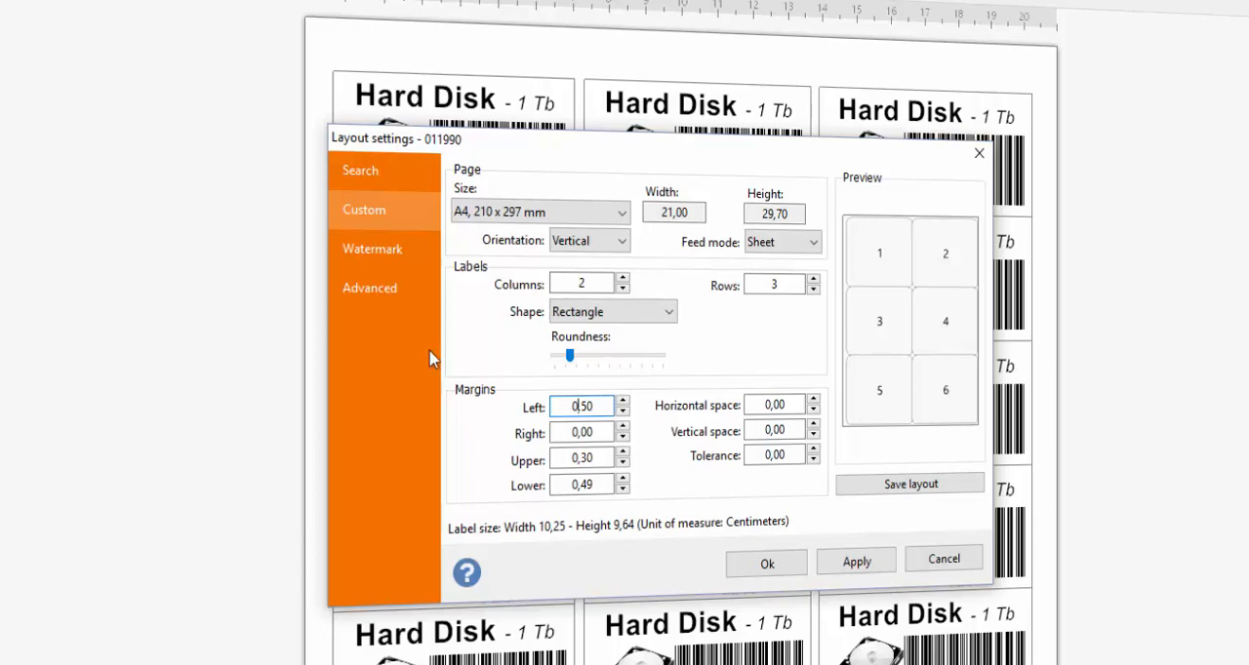
# - Review the layout's watermark and advanced settings, and cancel the layout changes
pyautogui.click(383, 253)
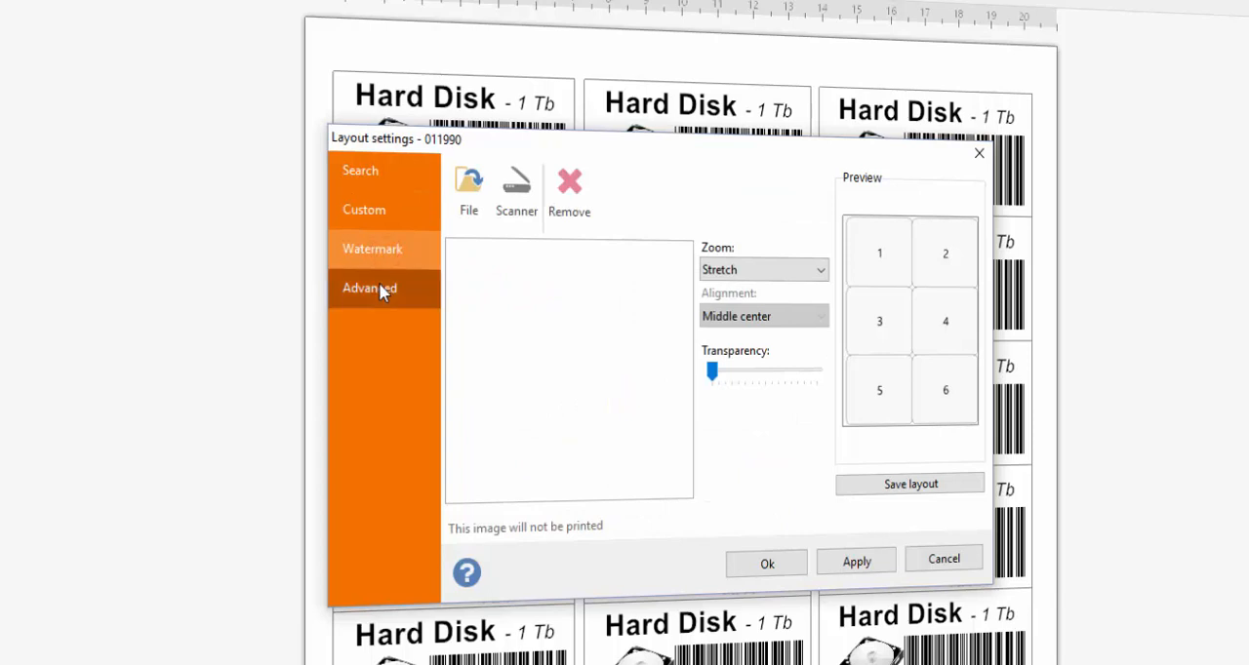
pyautogui.click(378, 290)
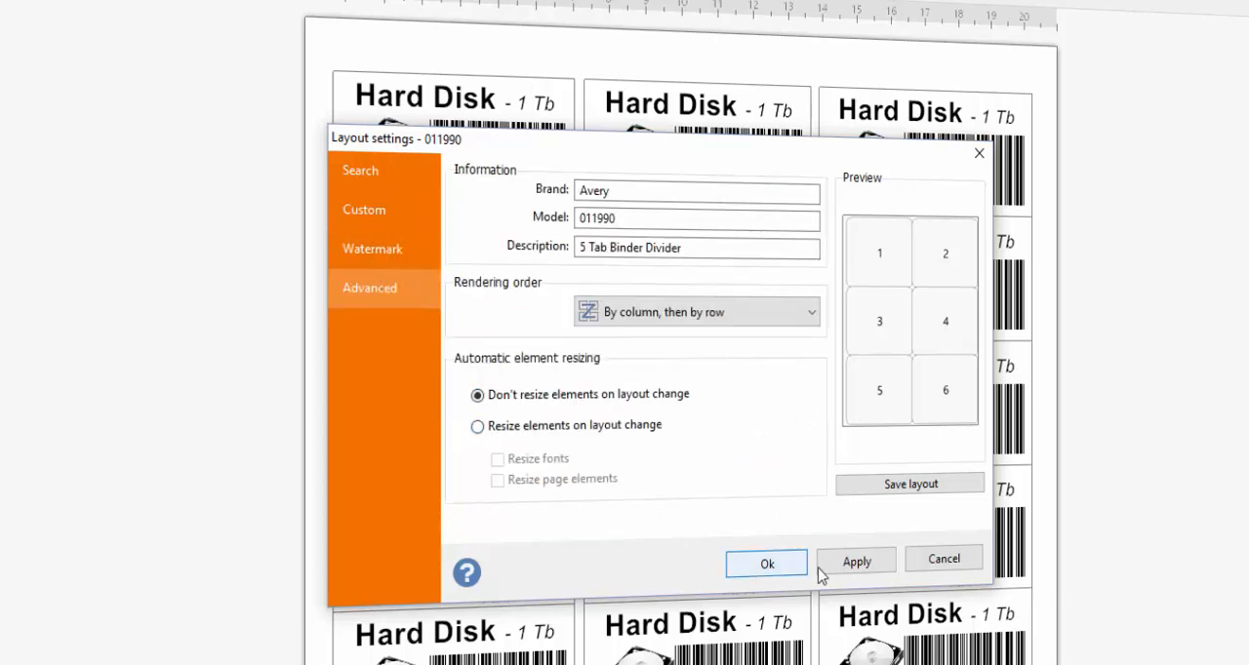
pyautogui.click(942, 560)
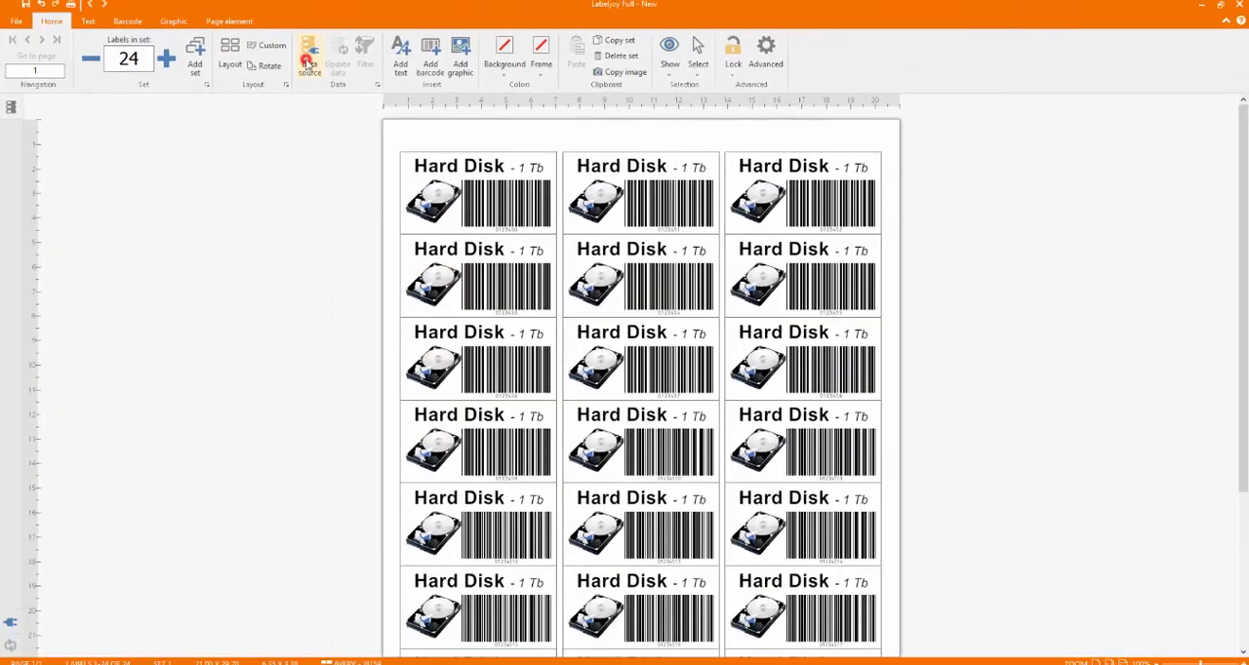
# - Start linking a data source and look through the file types offered for file or clipboard data
pyautogui.click(308, 63)
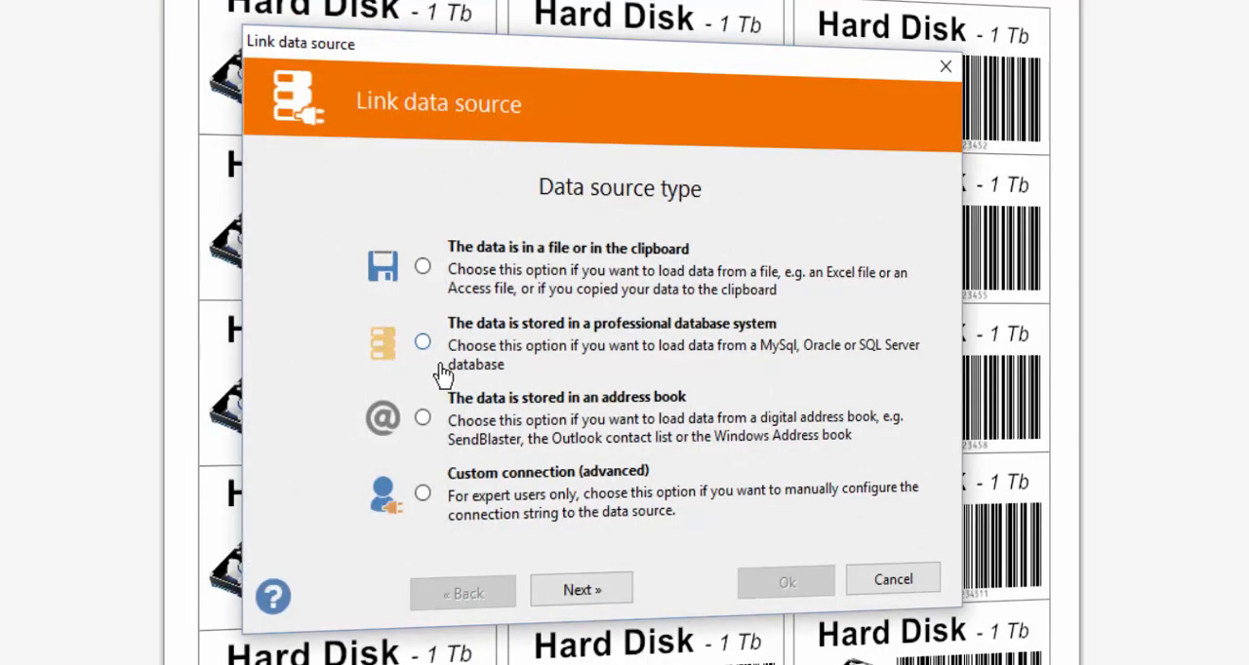
pyautogui.click(424, 267)
pyautogui.click(577, 590)
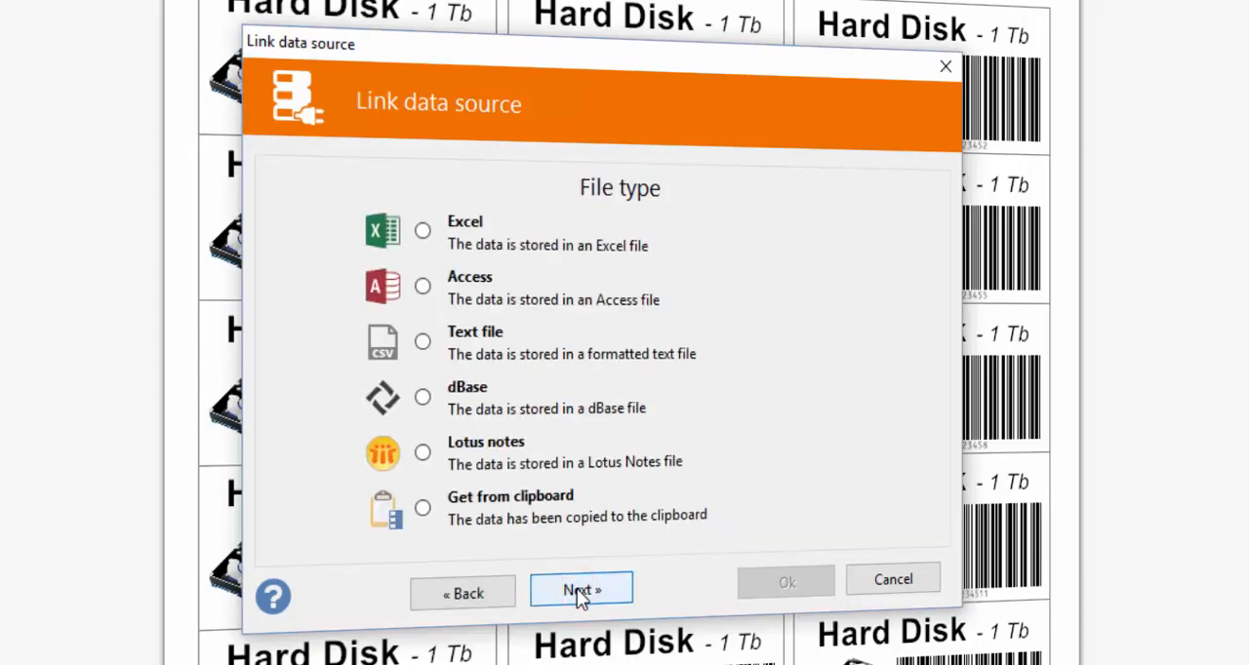
pyautogui.click(469, 592)
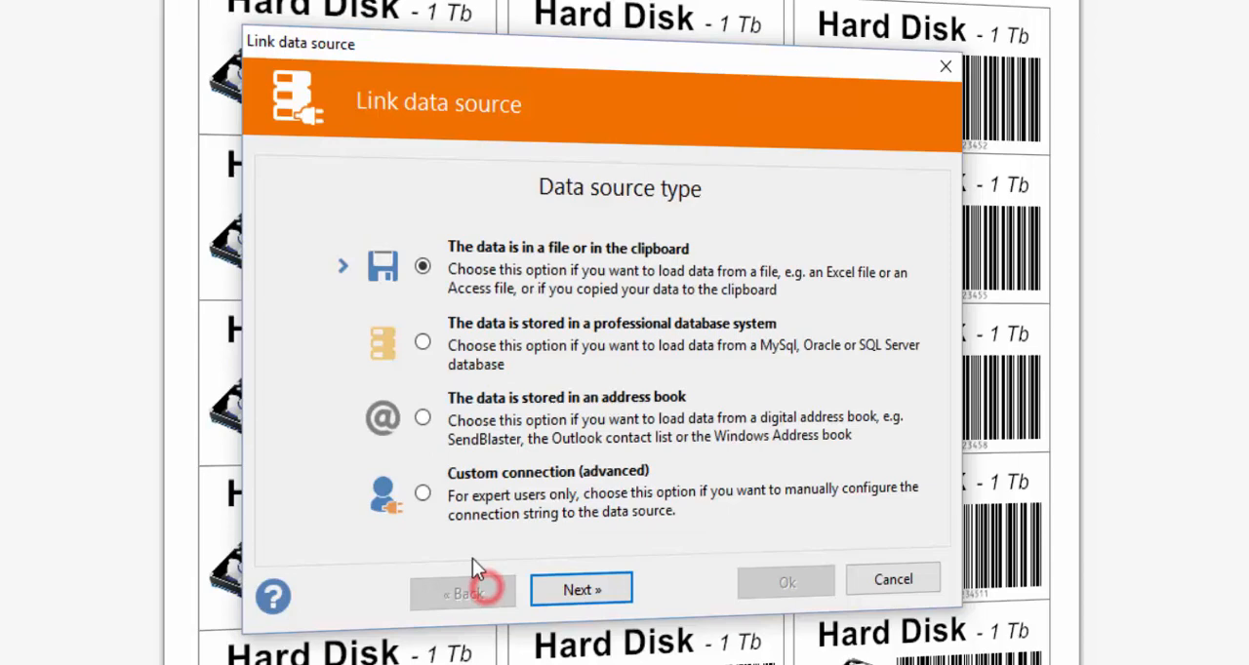
# - Look through the professional database options, including the TCP/IP port setting for MySql, and return to the data source types
pyautogui.click(422, 344)
pyautogui.click(580, 595)
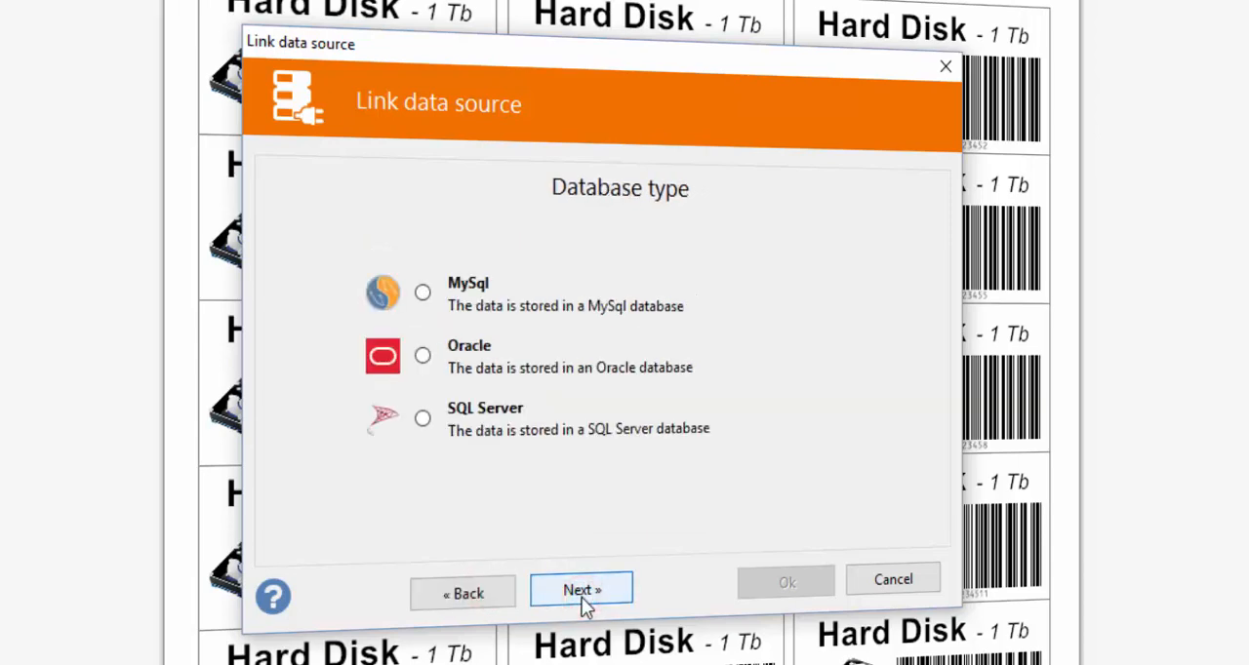
pyautogui.click(420, 295)
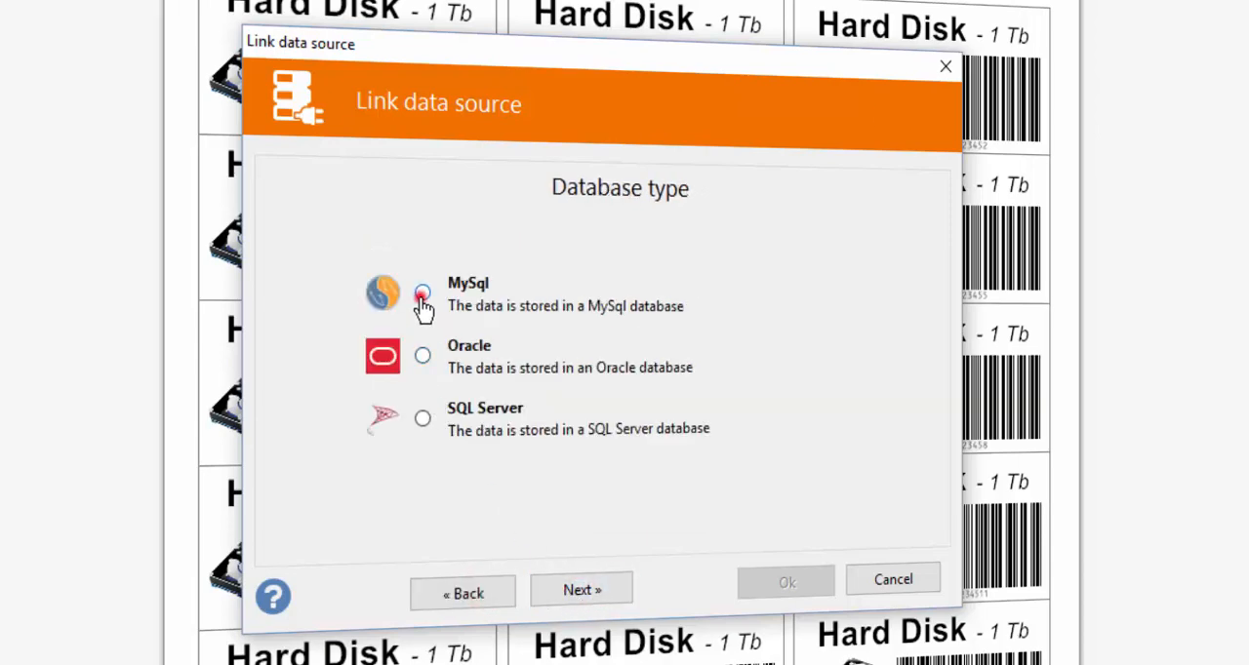
pyautogui.click(576, 591)
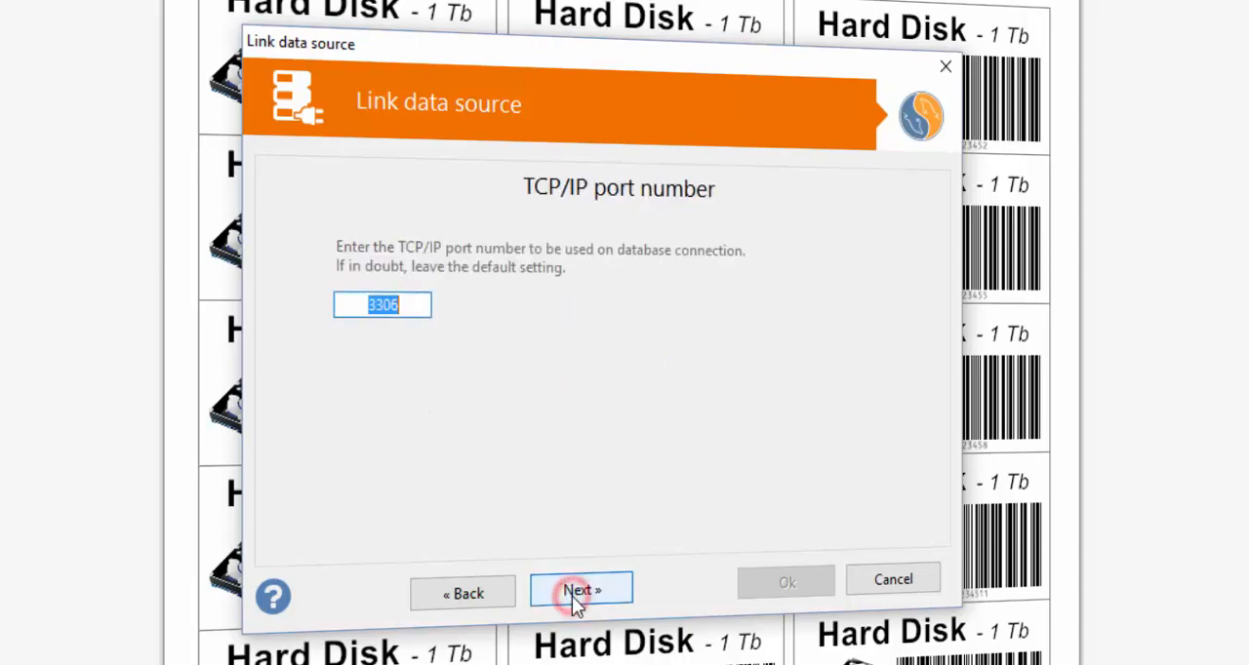
pyautogui.click(466, 593)
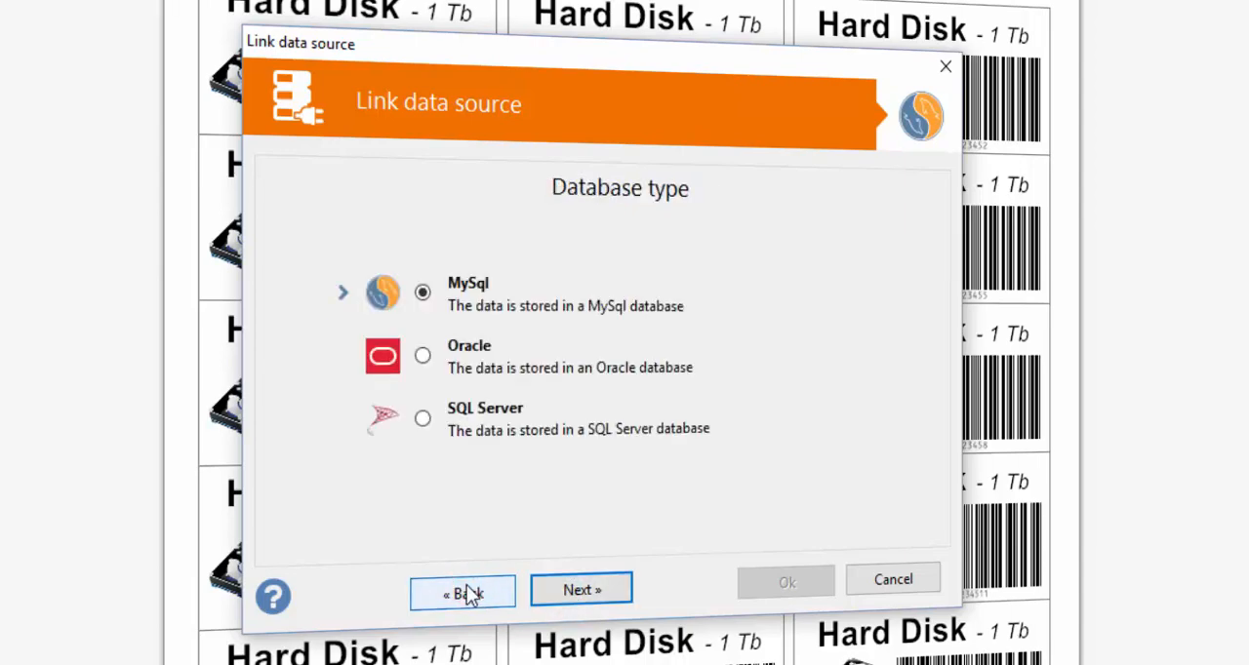
pyautogui.click(466, 593)
# - Look through the address book sources and the custom connection string setting, and return to the data source types
pyautogui.click(421, 417)
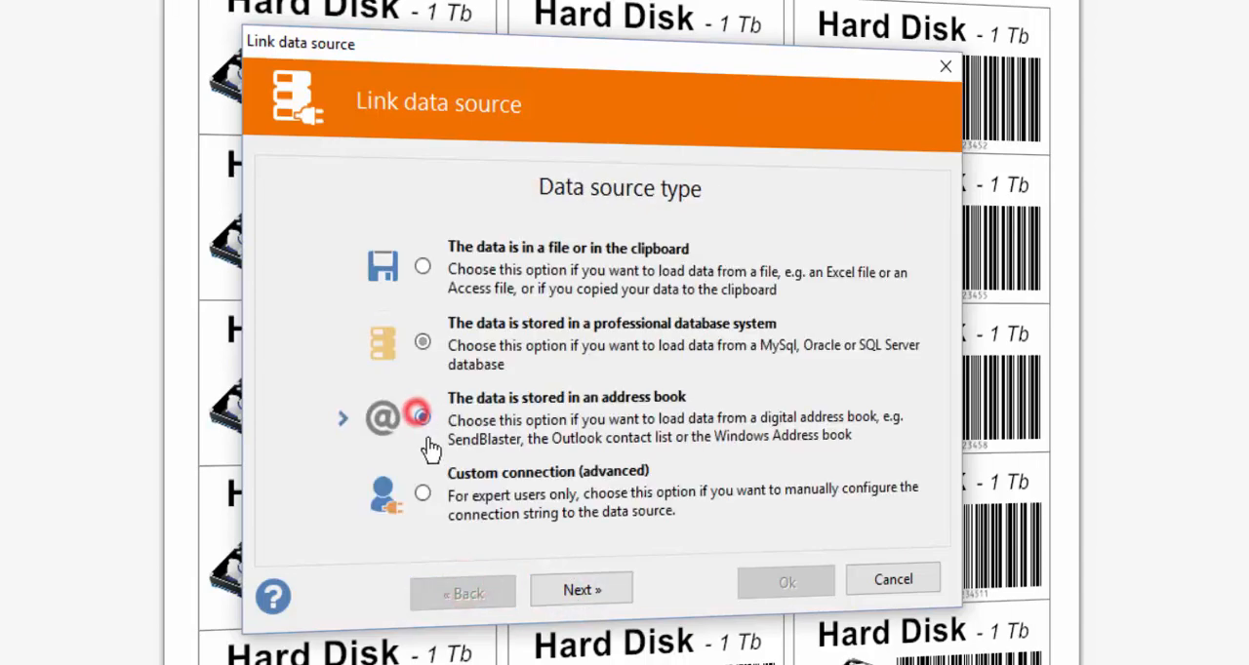
pyautogui.click(576, 588)
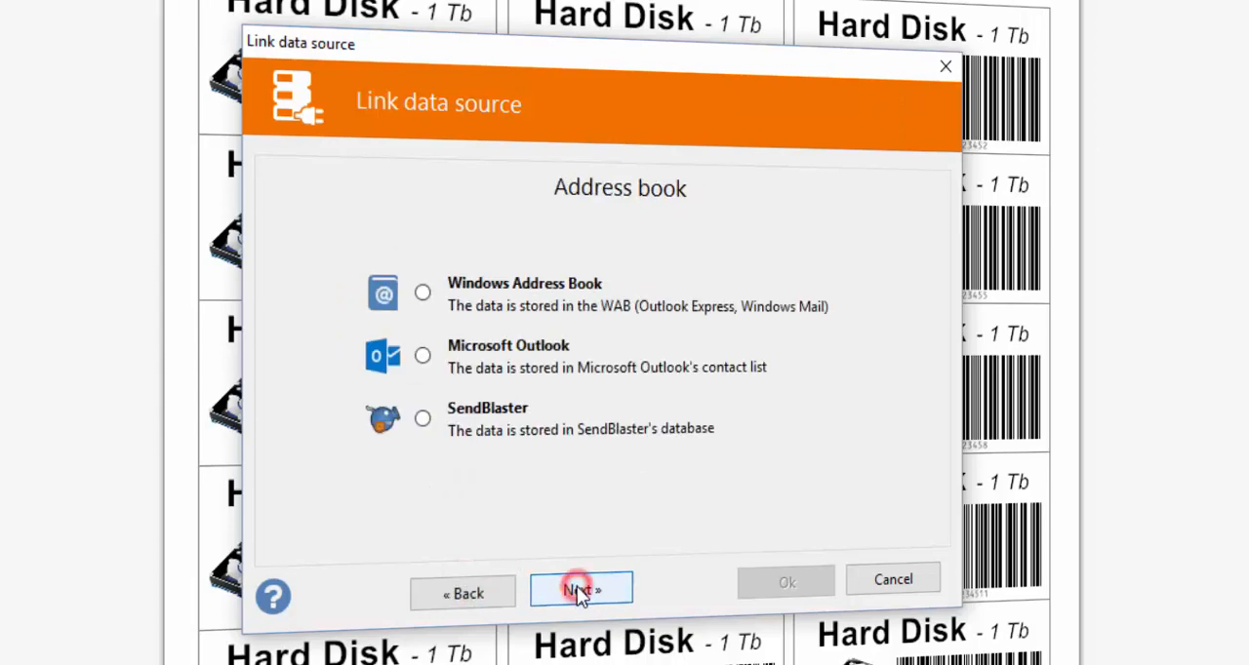
pyautogui.click(466, 593)
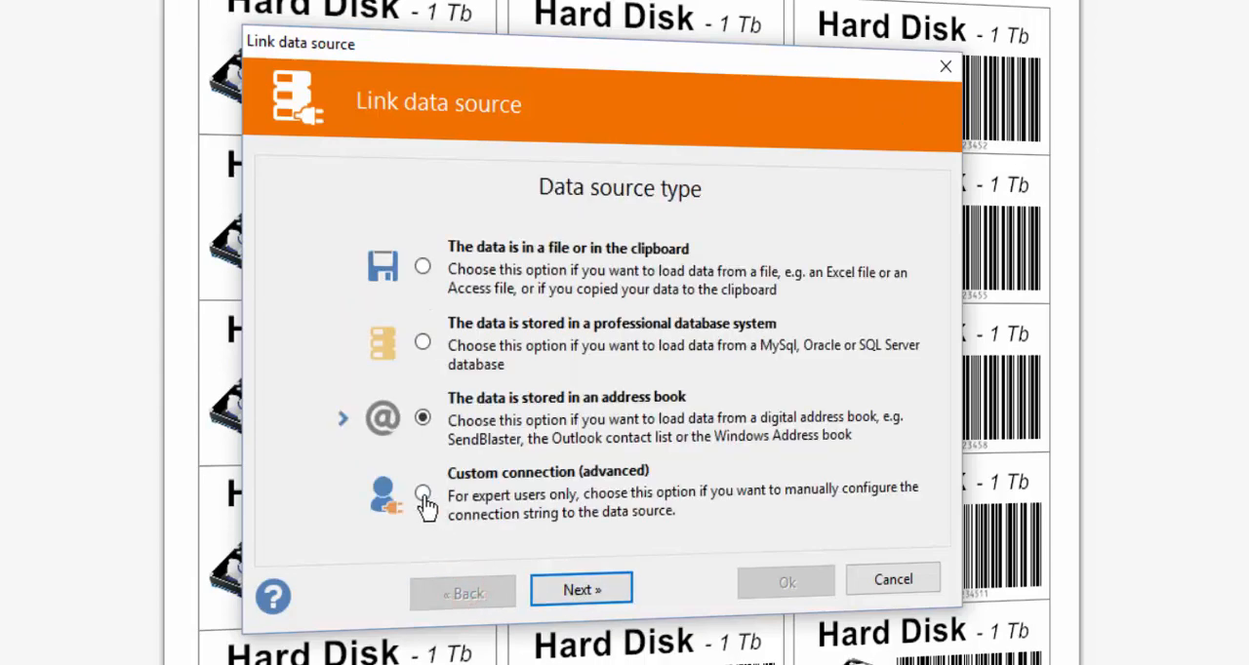
pyautogui.click(422, 493)
pyautogui.click(585, 589)
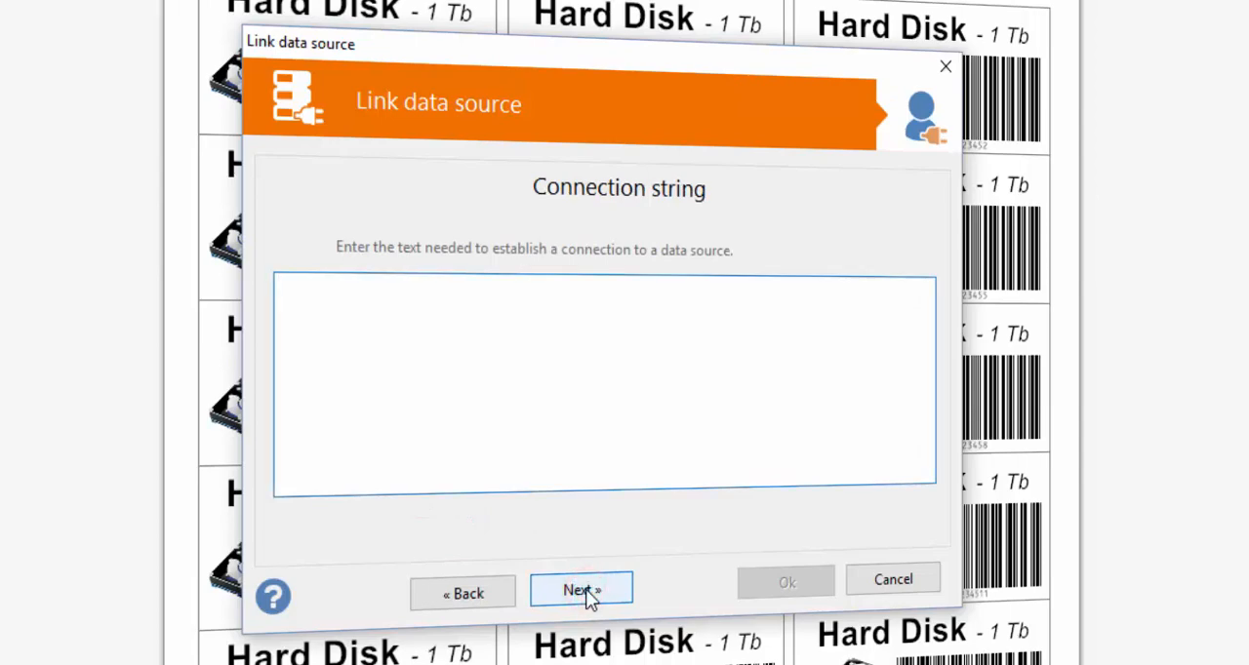
pyautogui.click(477, 599)
# - Choose file data in Excel format and load the file Products.xls as the data source
pyautogui.click(421, 268)
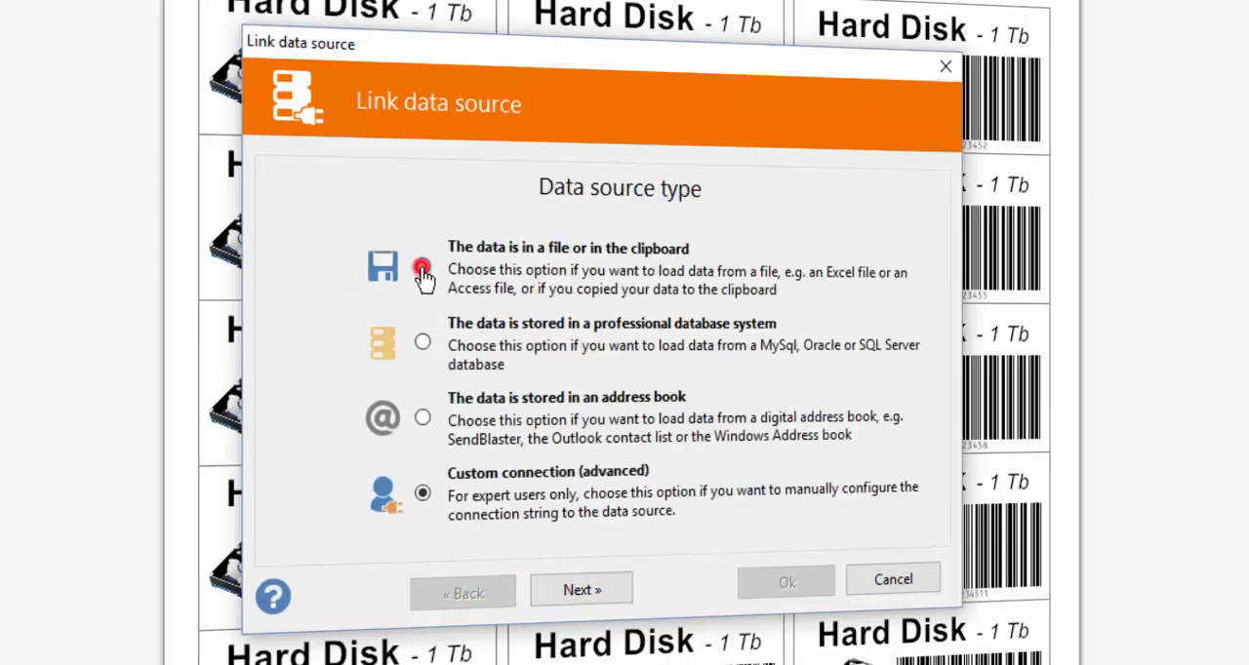
pyautogui.click(585, 589)
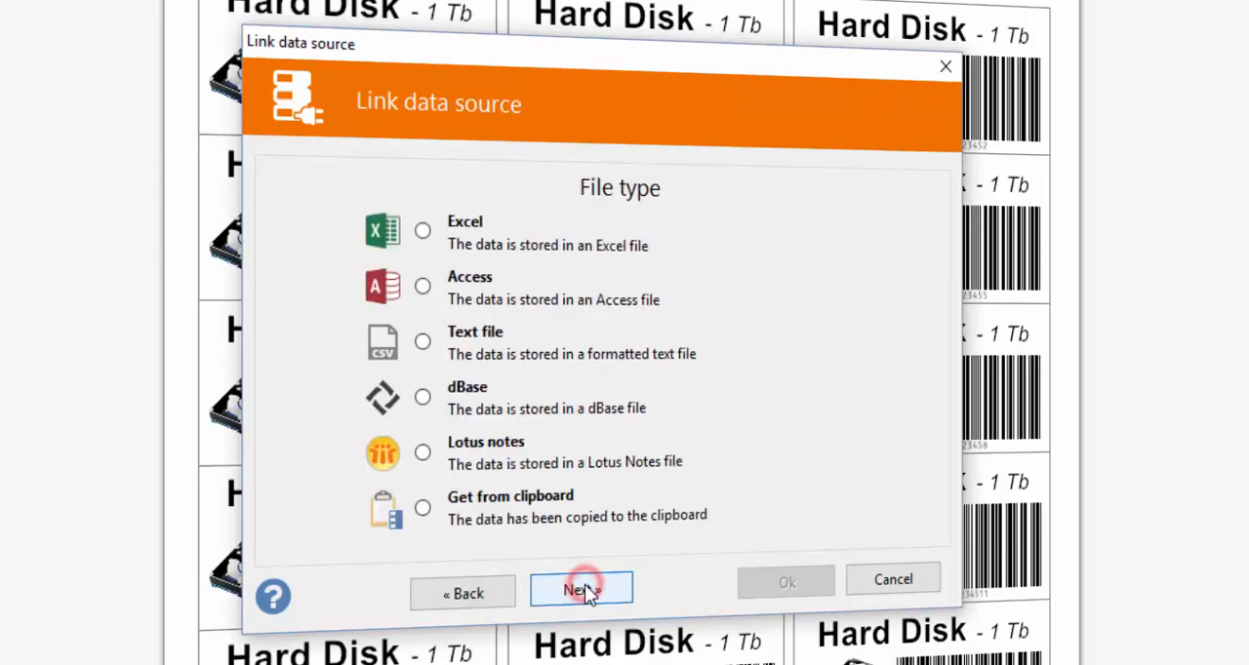
pyautogui.click(423, 234)
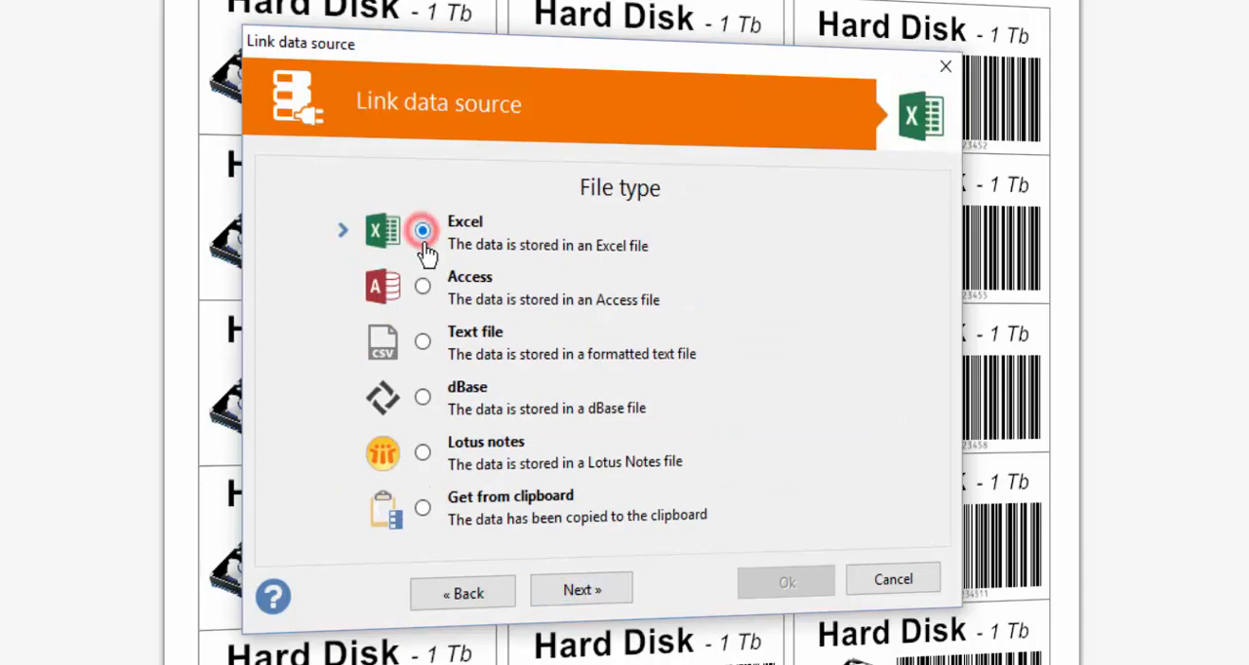
pyautogui.click(570, 591)
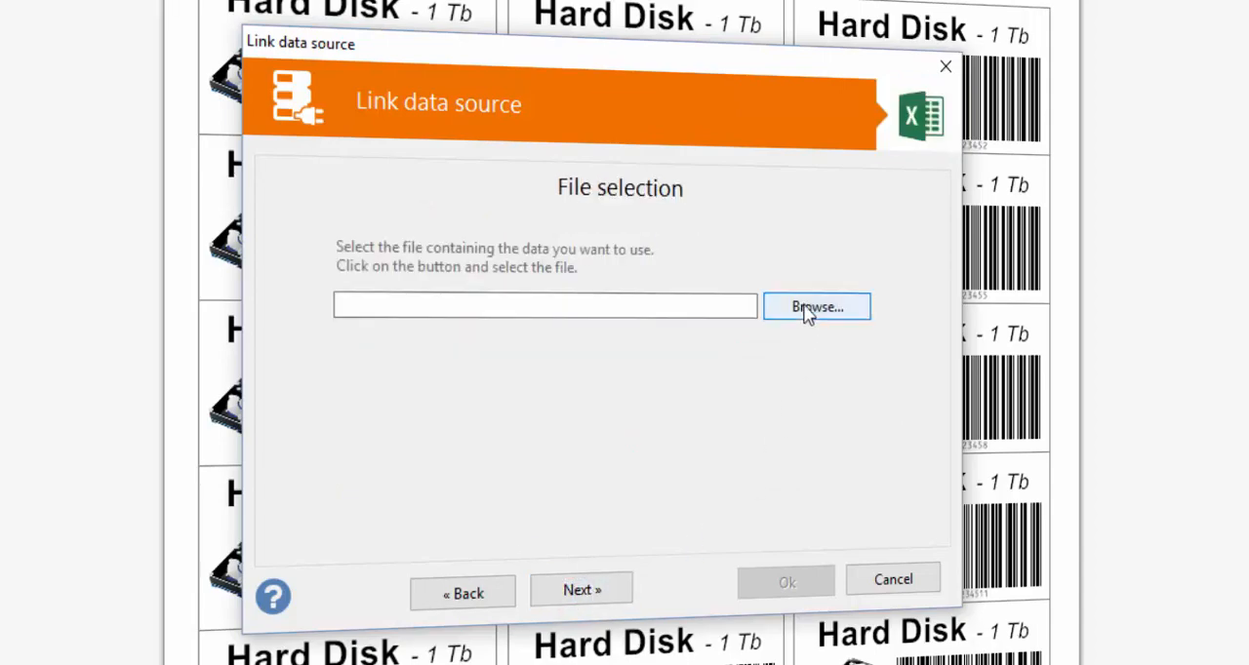
pyautogui.click(806, 308)
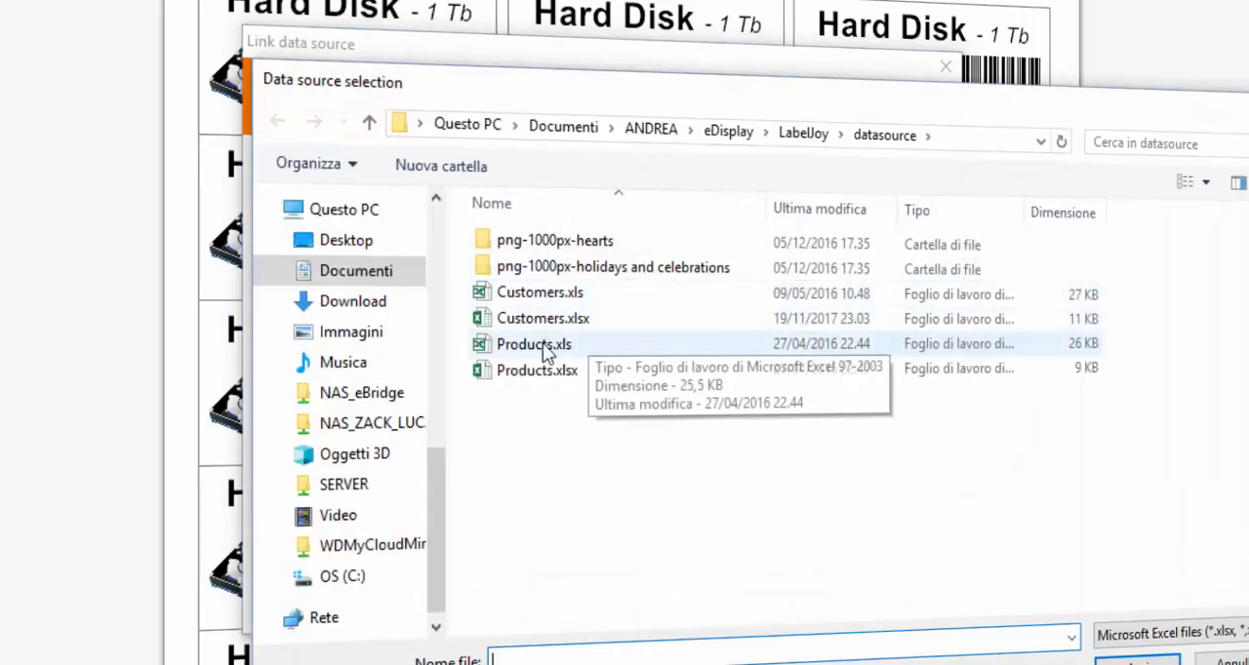
pyautogui.click(532, 347)
pyautogui.click(531, 348)
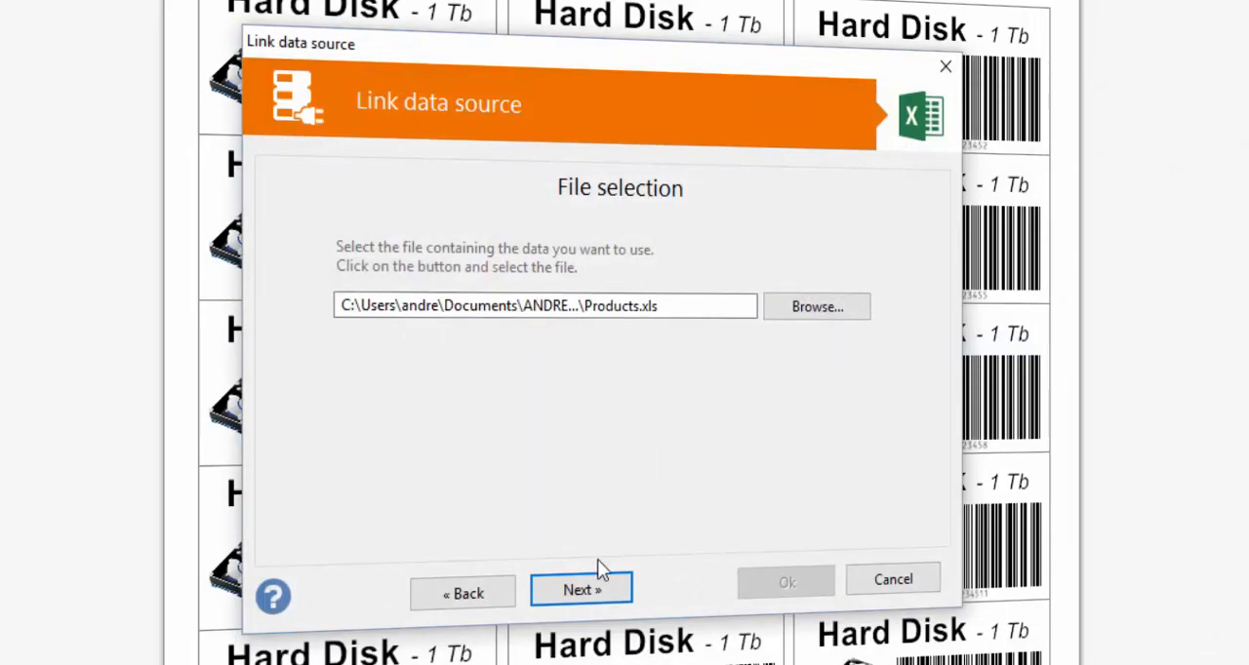
# - Use the first row as the header row and take the data from the worksheet 'Page 1 - Labeljoy$'
pyautogui.click(571, 591)
pyautogui.click(574, 594)
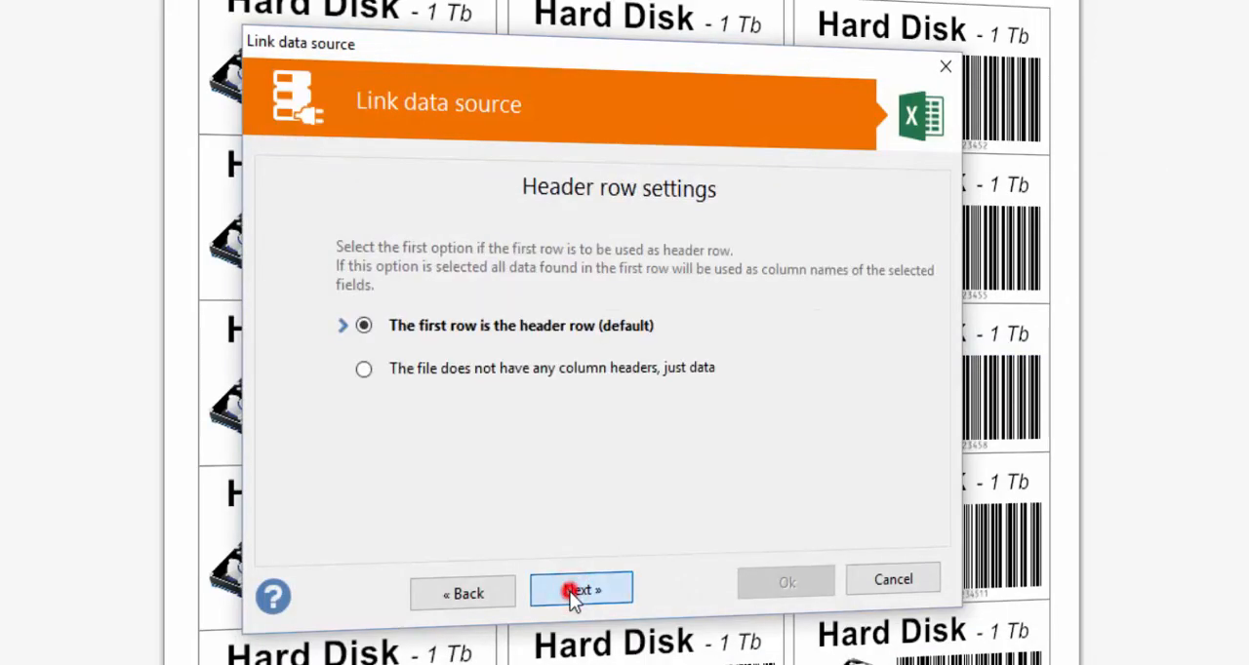
pyautogui.click(570, 592)
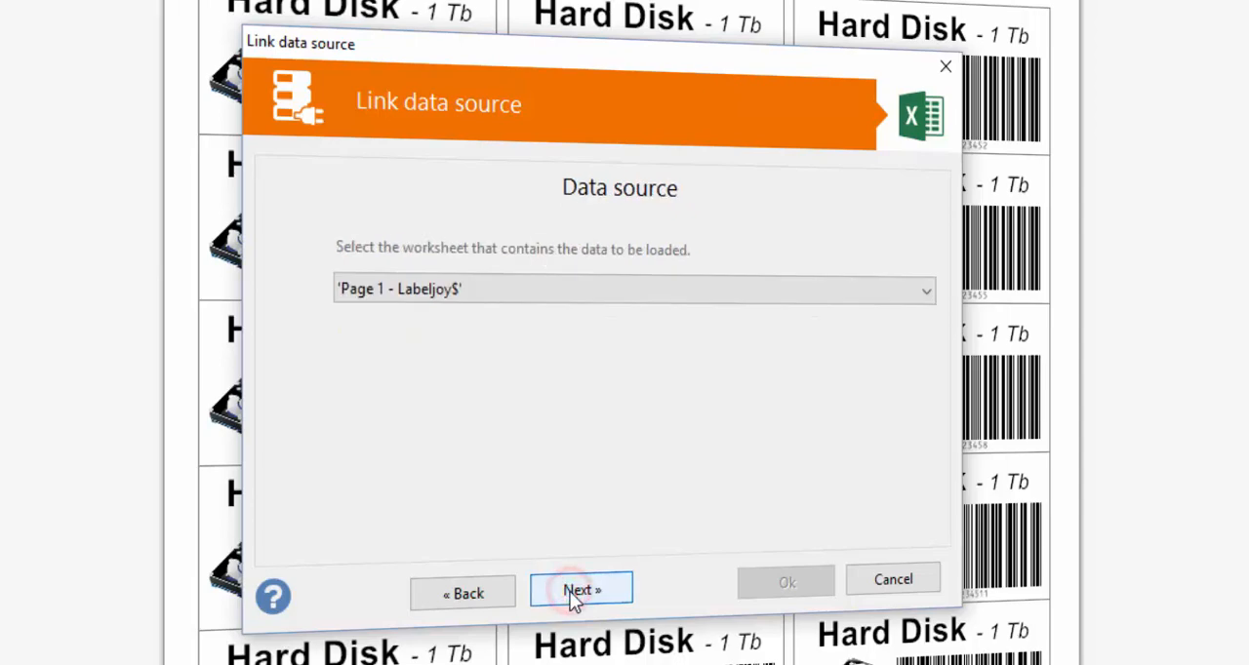
pyautogui.click(582, 591)
# - Take the label quantity from the COPIES field, and finish linking after reviewing the loaded records
pyautogui.click(799, 328)
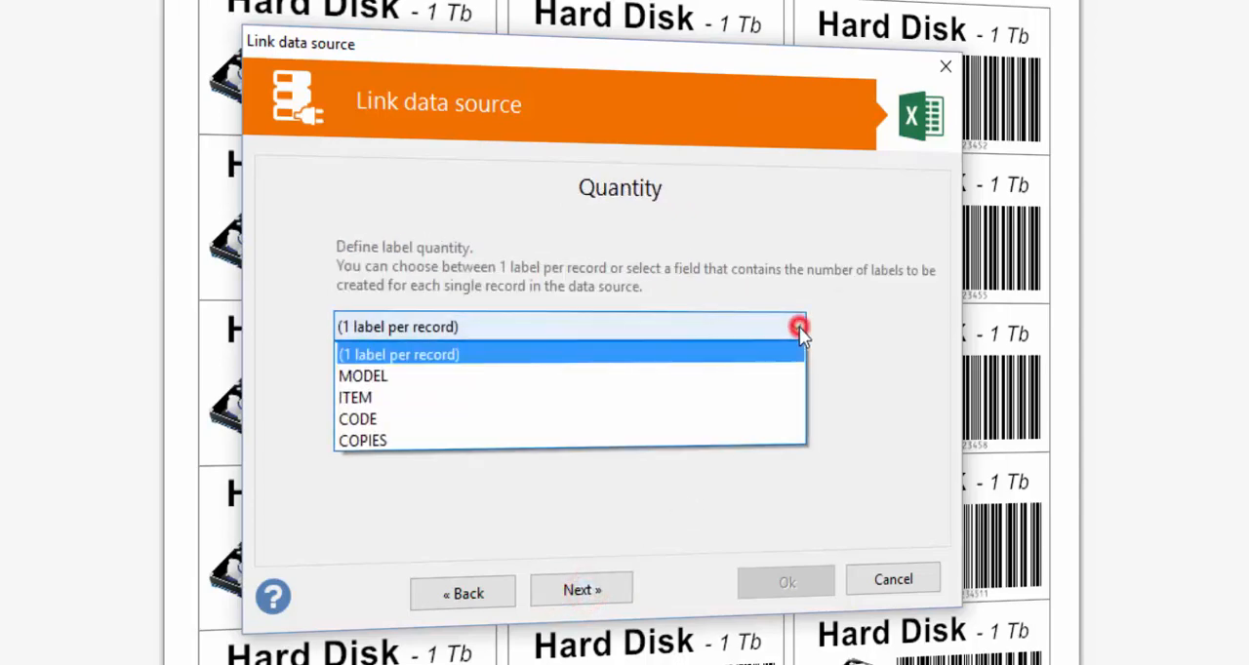
pyautogui.click(741, 432)
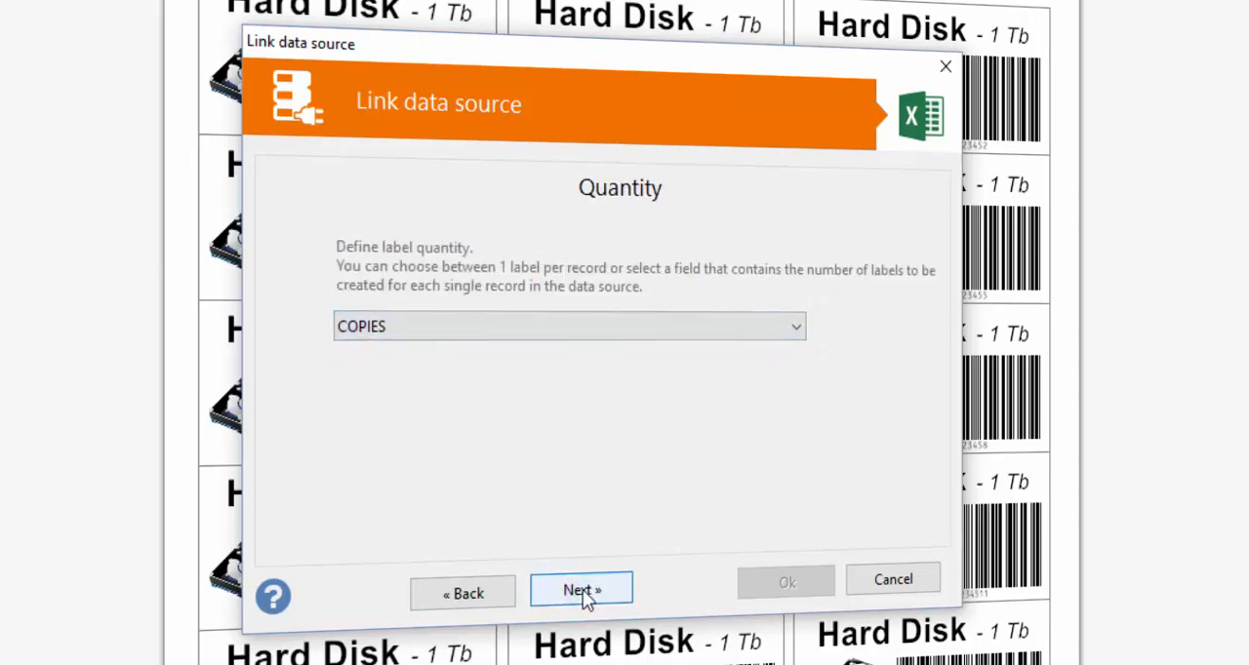
pyautogui.click(582, 590)
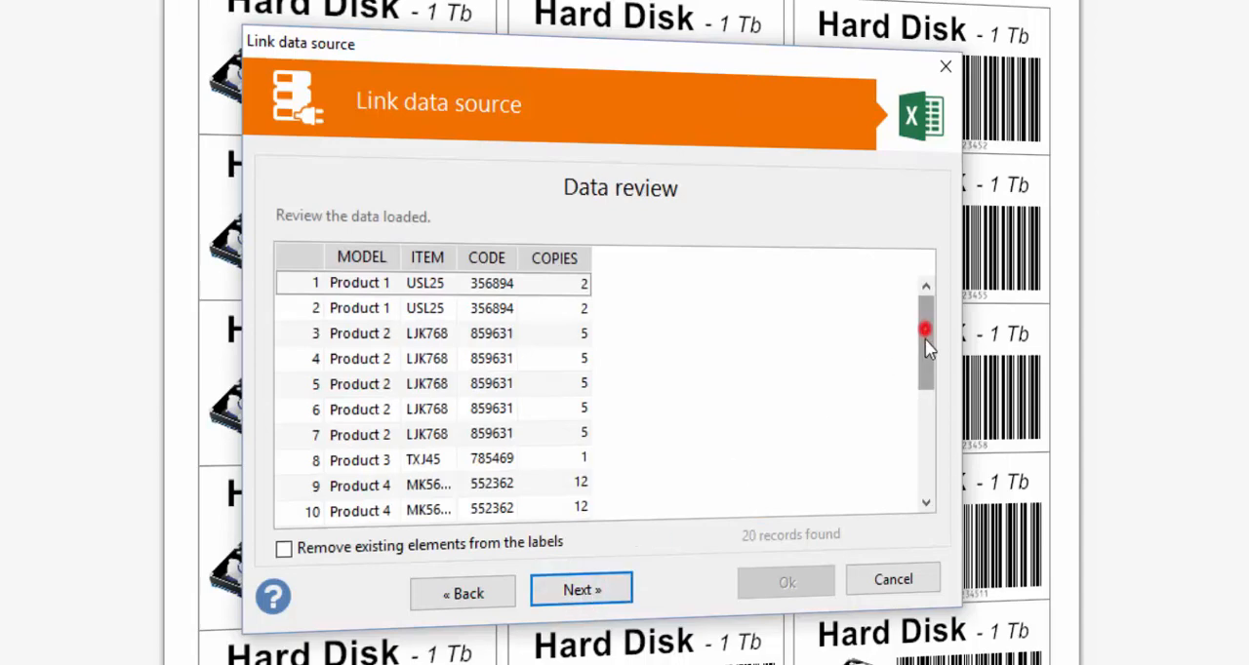
pyautogui.moveTo(926, 350); pyautogui.dragTo(933, 320)
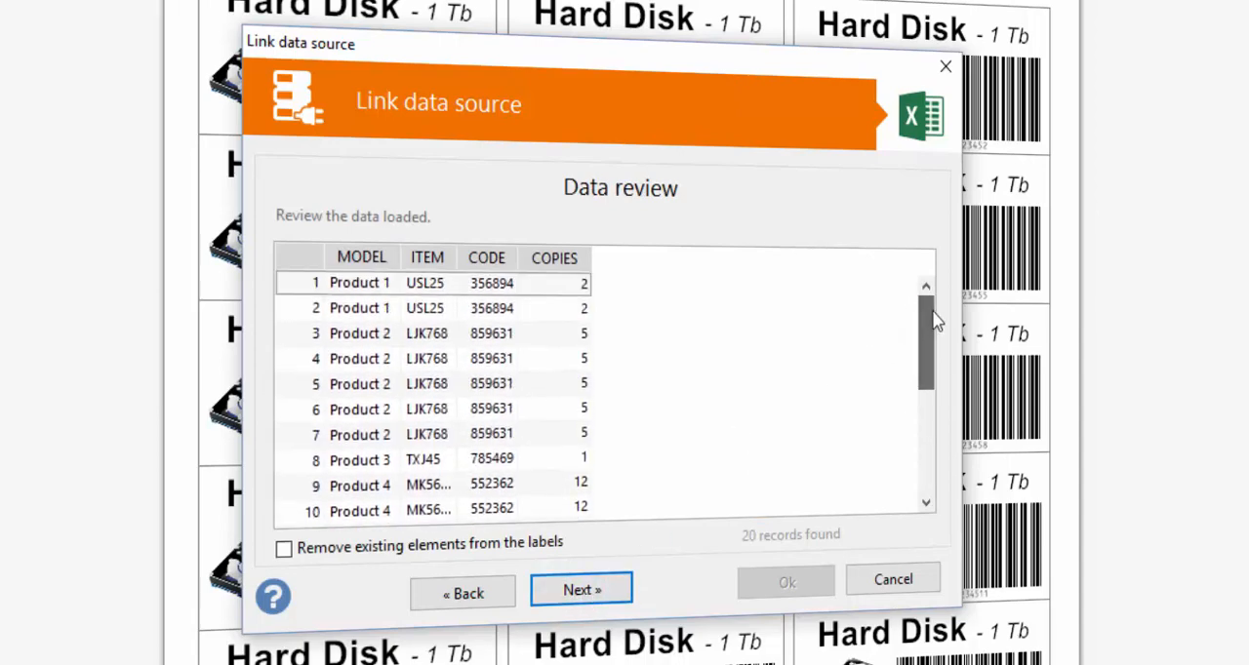
pyautogui.click(584, 589)
pyautogui.click(572, 374)
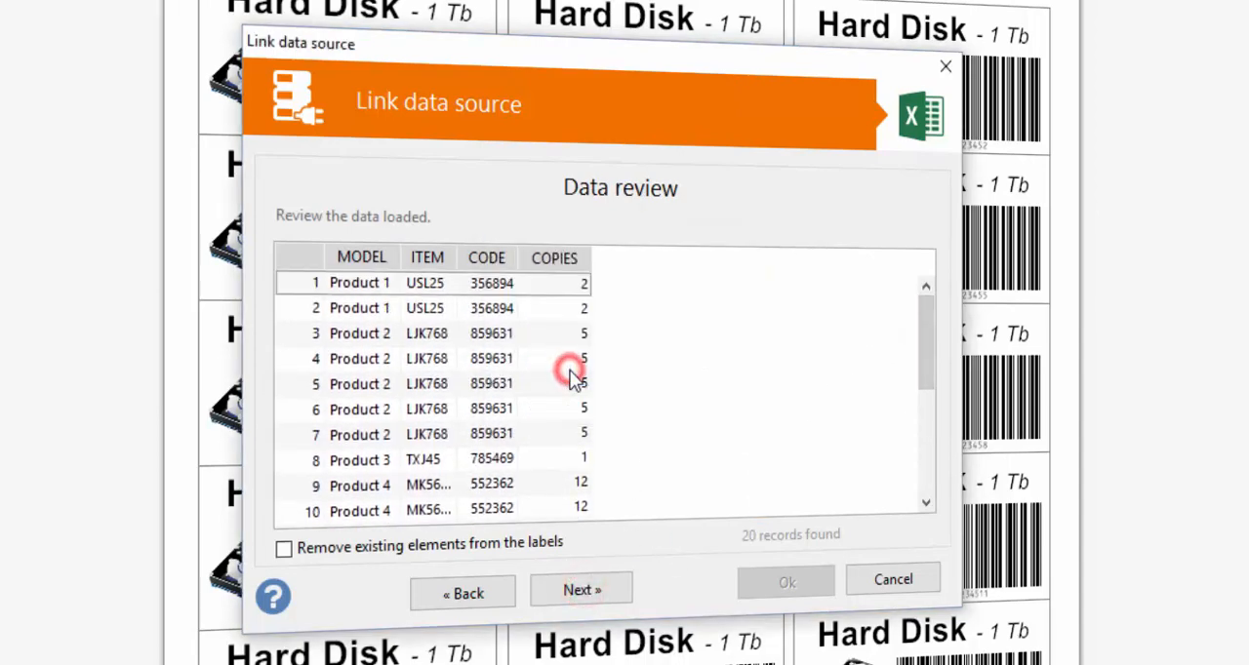
# - Place the MODEL field as text in the upper-left corner of the first label
pyautogui.click(16, 234)
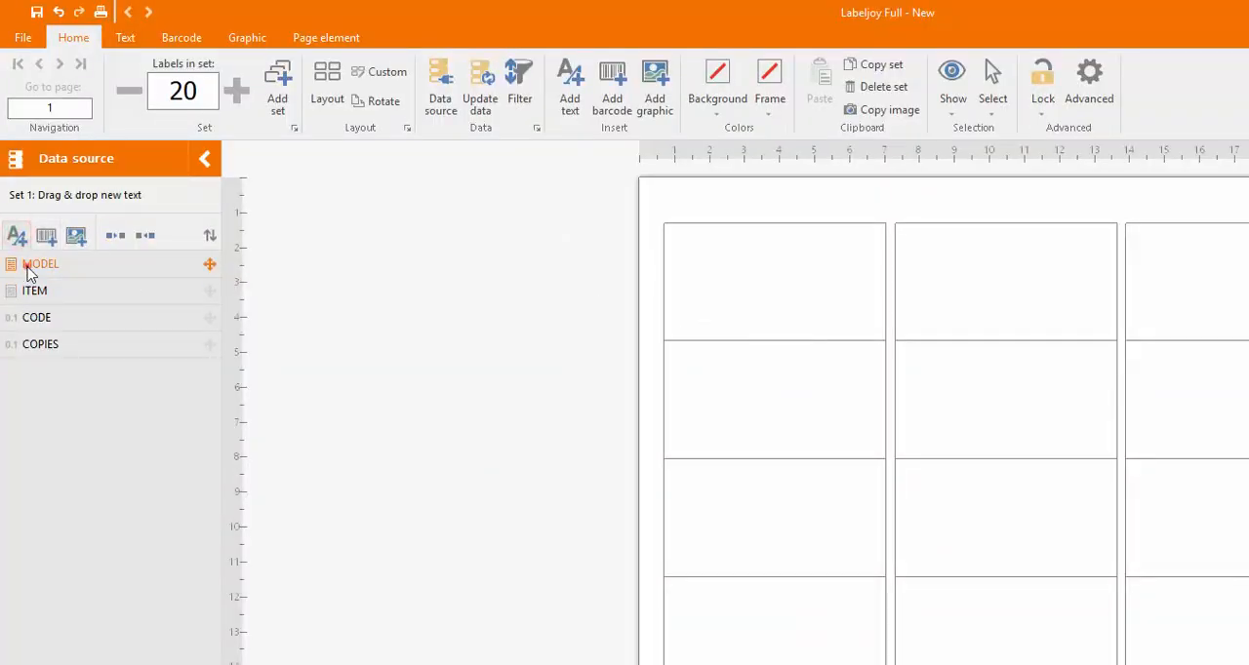
pyautogui.moveTo(26, 268); pyautogui.dragTo(694, 246)
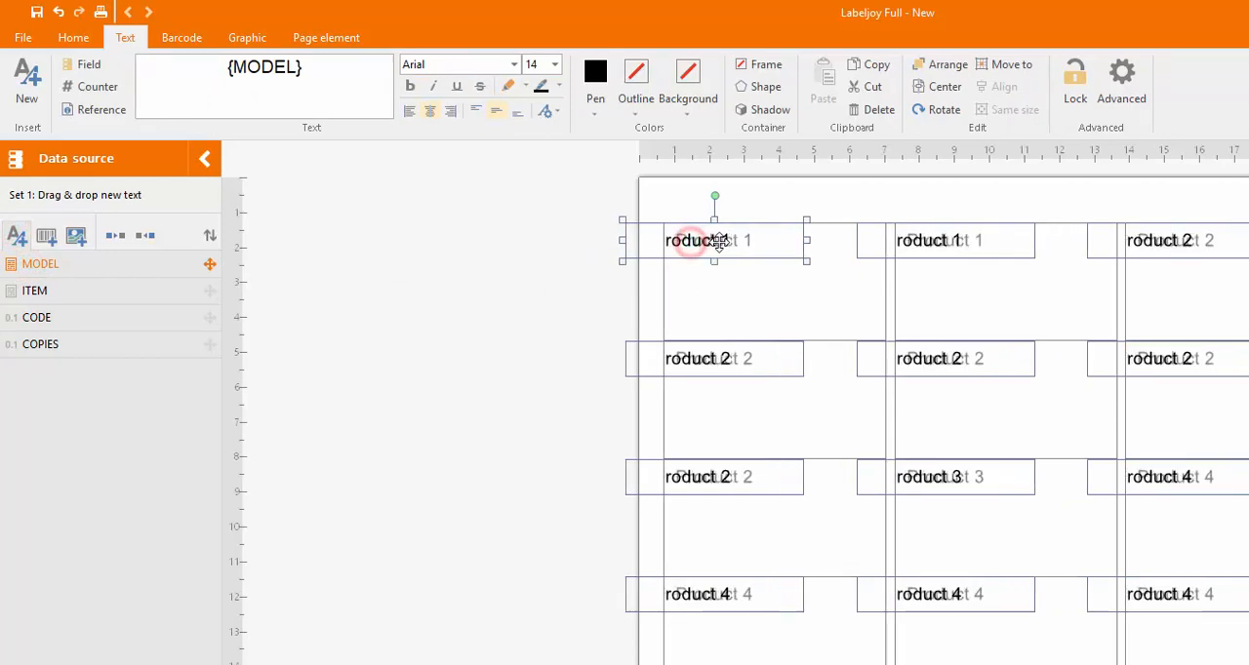
pyautogui.click(490, 282)
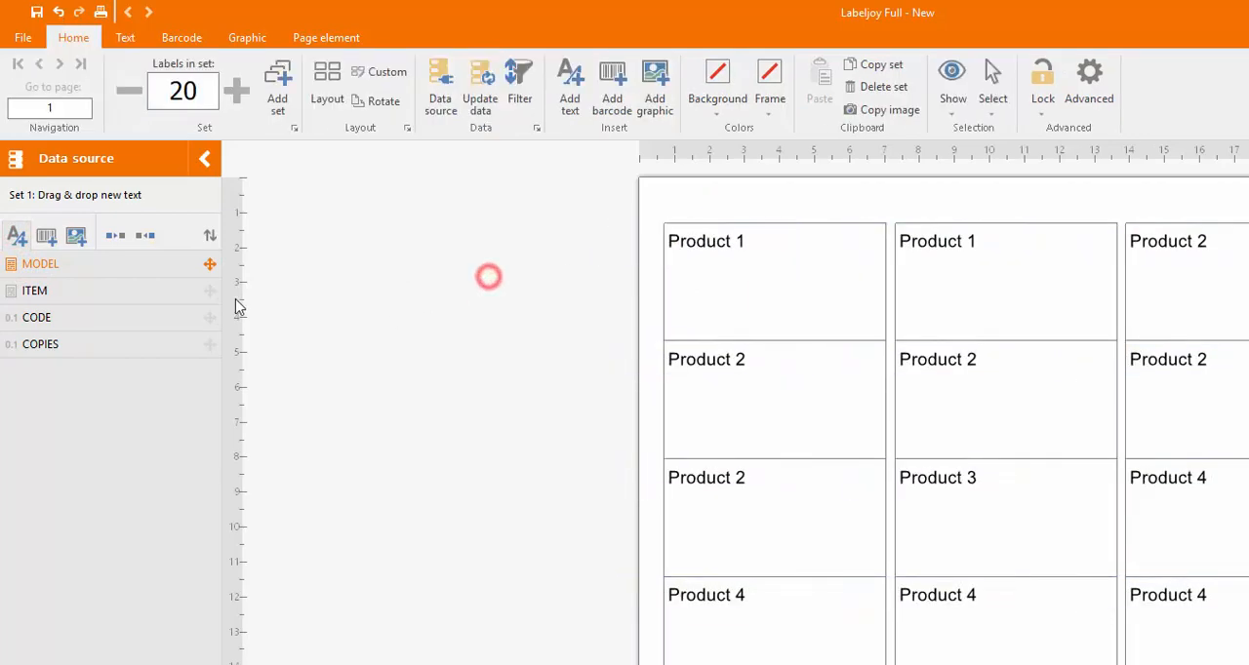
# - Place the ITEM field as text in the first label's upper-right corner, level with the model text
pyautogui.moveTo(29, 295); pyautogui.dragTo(802, 241)
pyautogui.moveTo(801, 236); pyautogui.dragTo(844, 239)
pyautogui.click(434, 375)
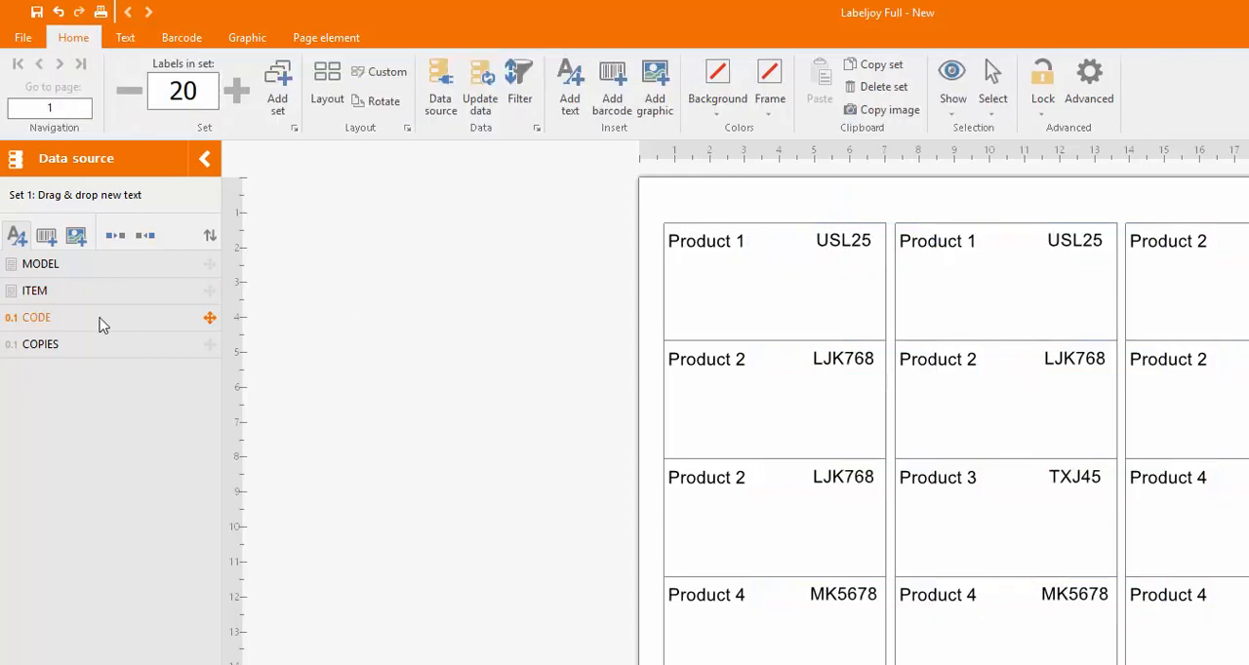
# - Place the CODE field as a barcode below the text on the first label and shorten it to fit the label's height
pyautogui.click(47, 239)
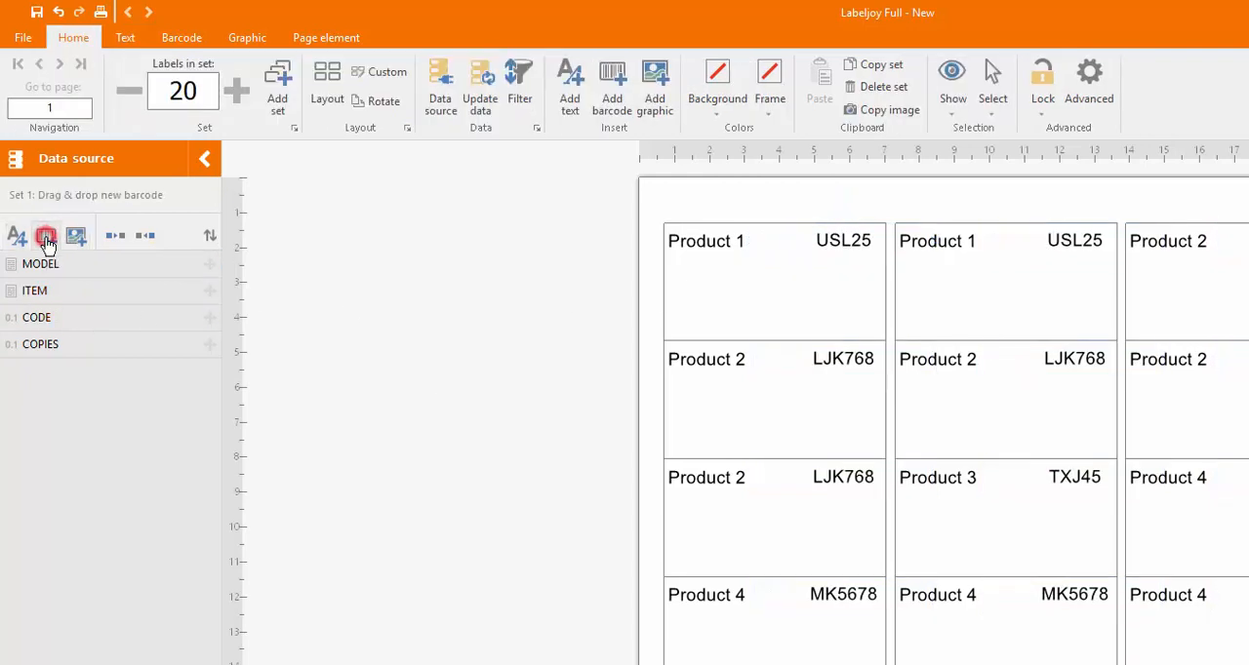
pyautogui.moveTo(41, 326); pyautogui.dragTo(782, 302)
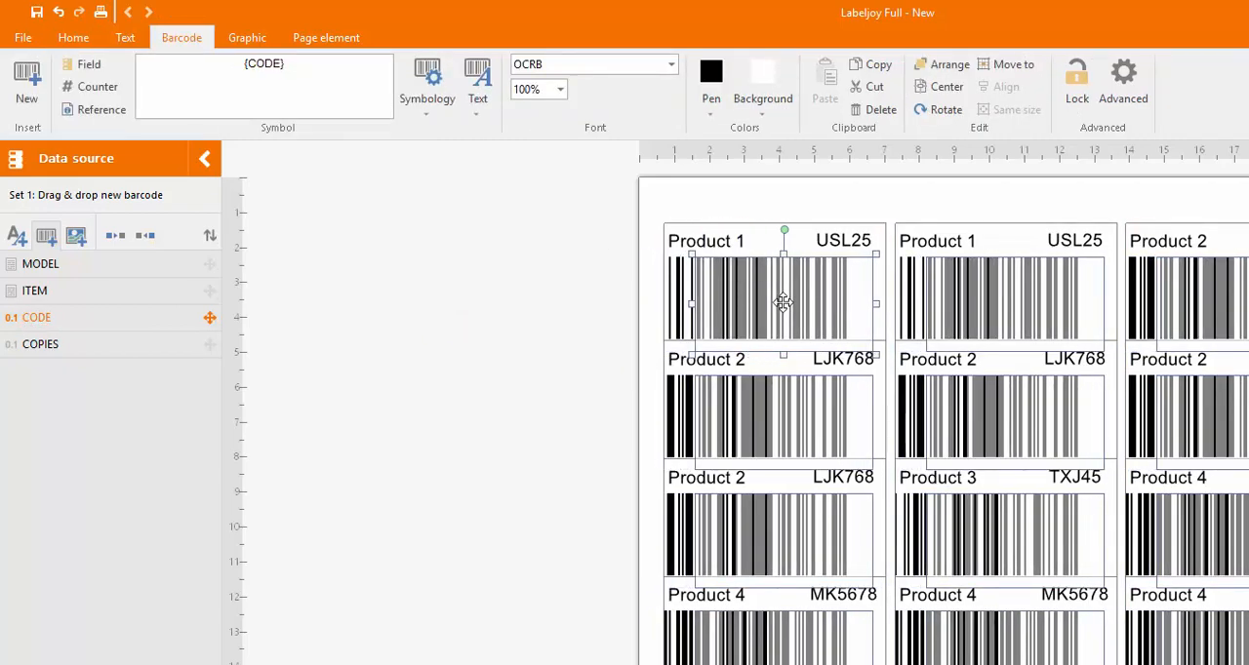
pyautogui.moveTo(782, 353); pyautogui.dragTo(783, 341)
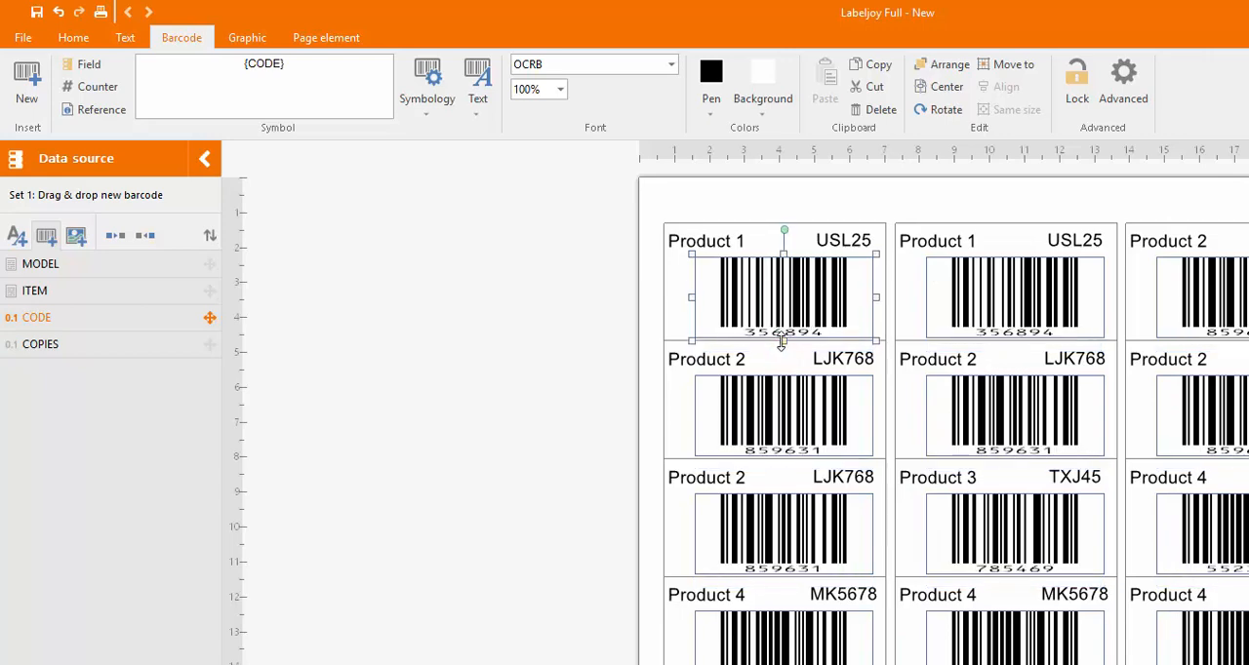
# - Reposition the barcode and stretch it on both sides to span the first label's full width, then deselect it
pyautogui.moveTo(771, 295); pyautogui.dragTo(758, 294)
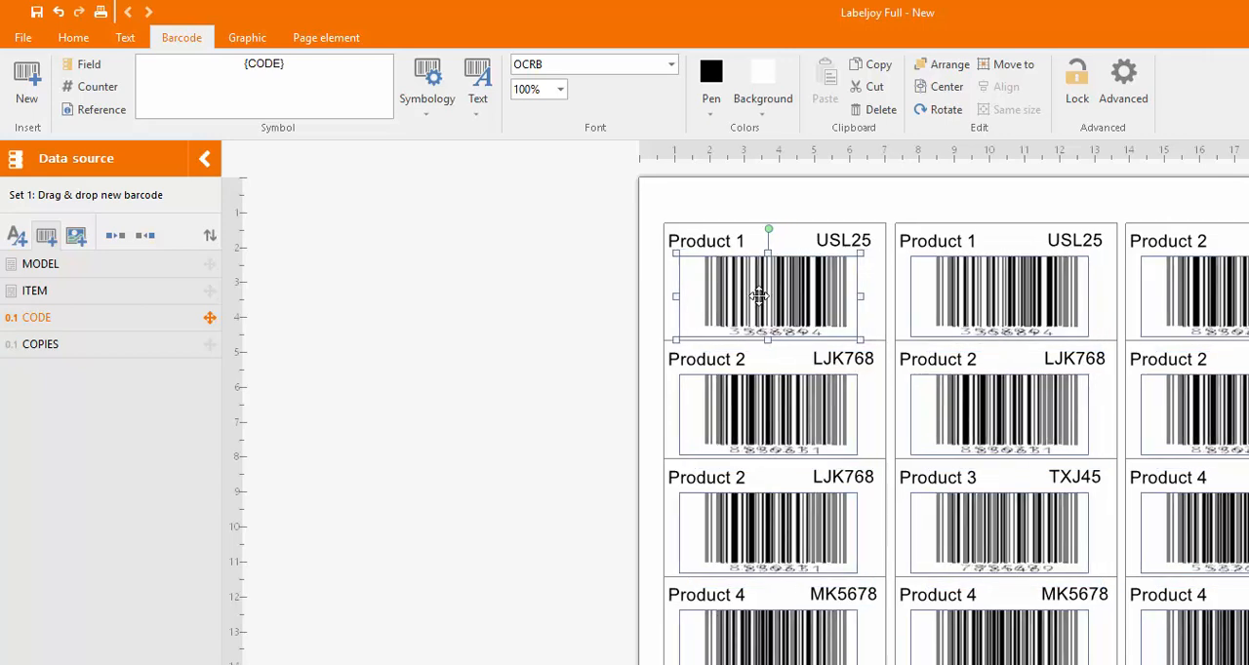
pyautogui.moveTo(675, 296); pyautogui.dragTo(660, 295)
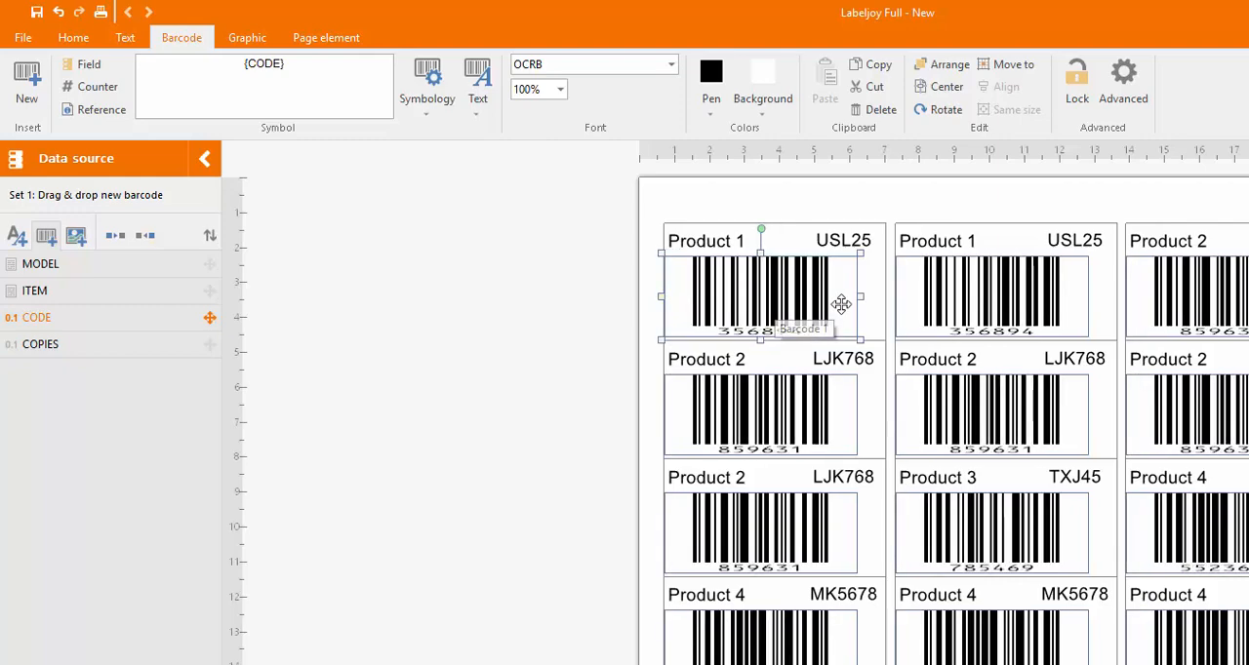
pyautogui.moveTo(861, 296); pyautogui.dragTo(889, 295)
pyautogui.click(455, 310)
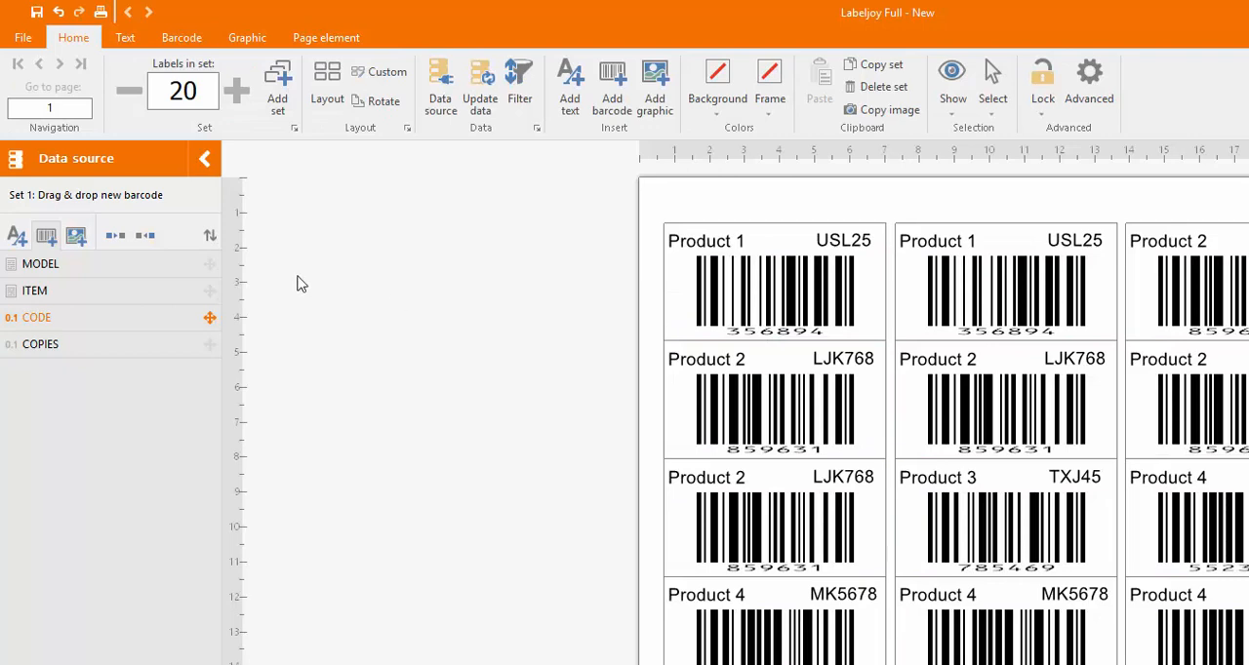
# - Open the print settings, look through the available printers, and cancel without printing
pyautogui.click(21, 37)
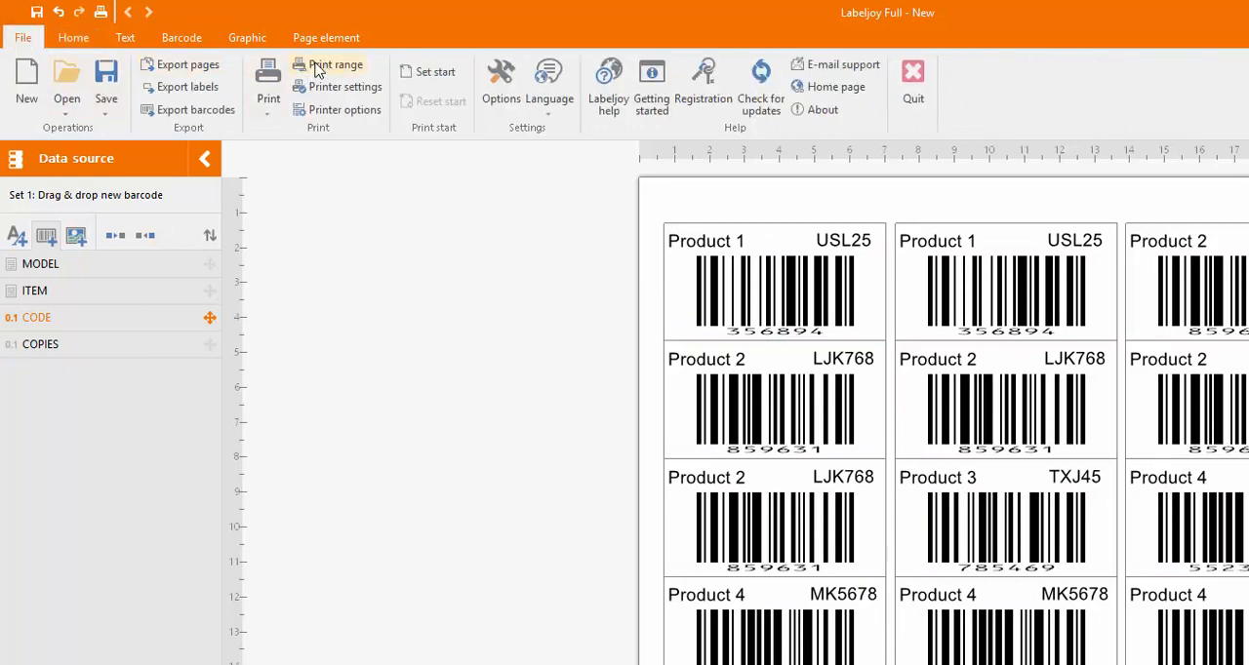
pyautogui.click(264, 116)
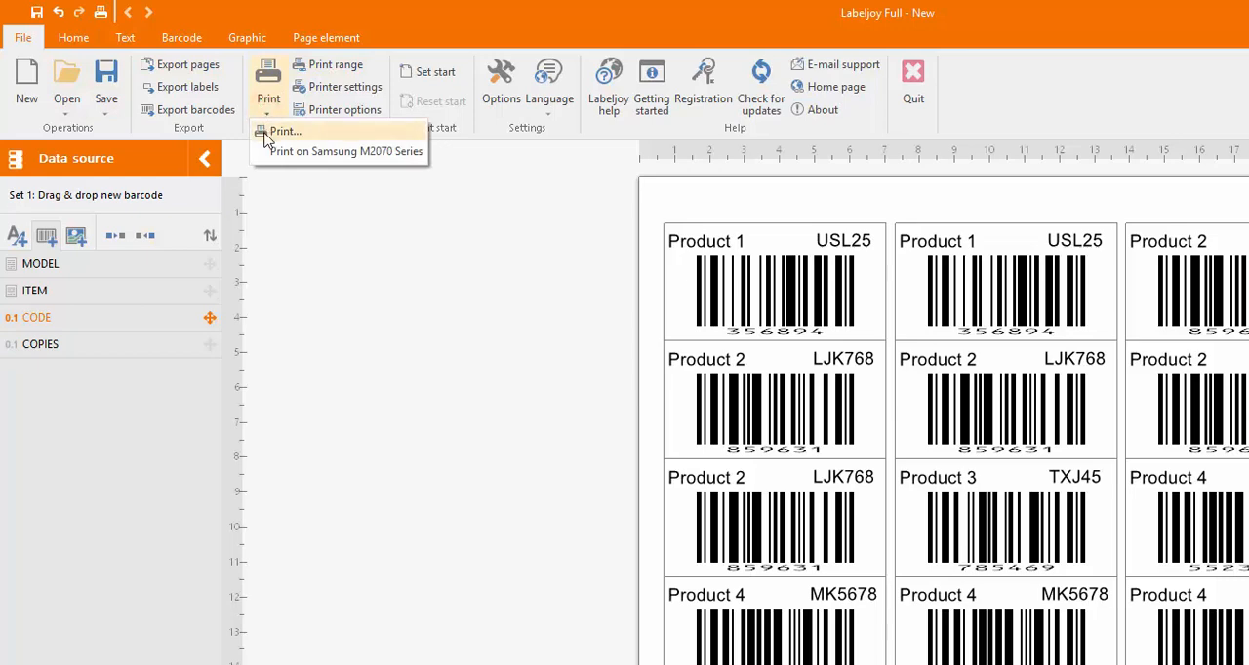
pyautogui.click(267, 137)
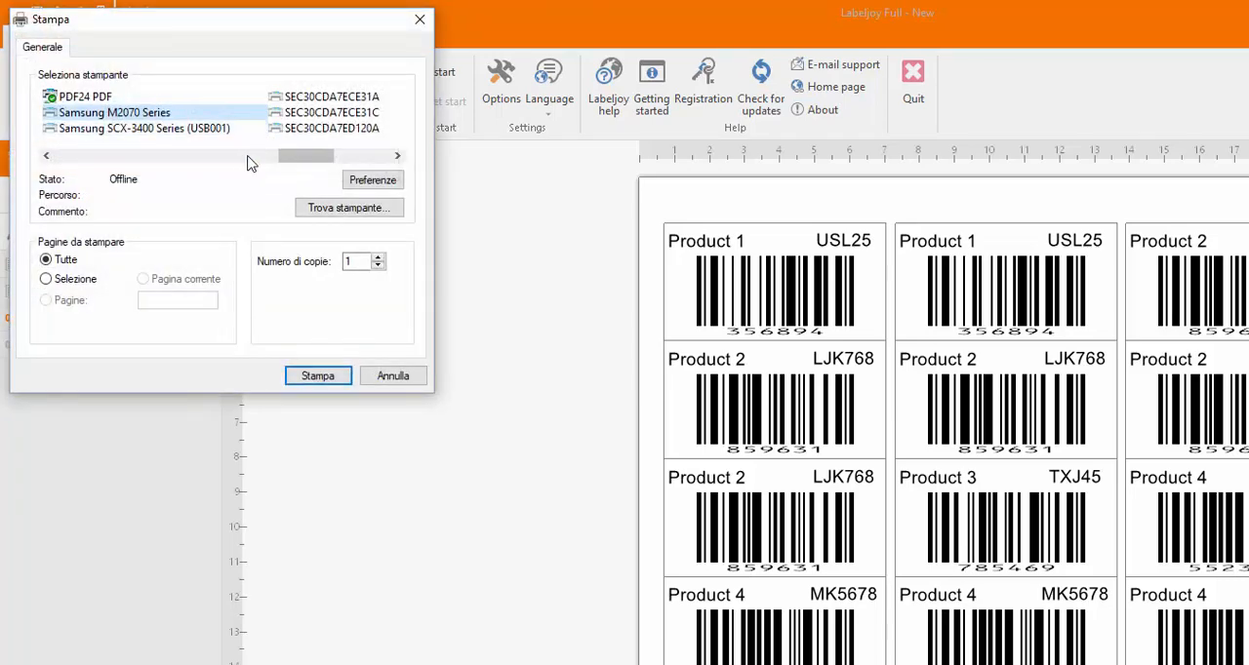
pyautogui.moveTo(296, 161); pyautogui.dragTo(348, 161)
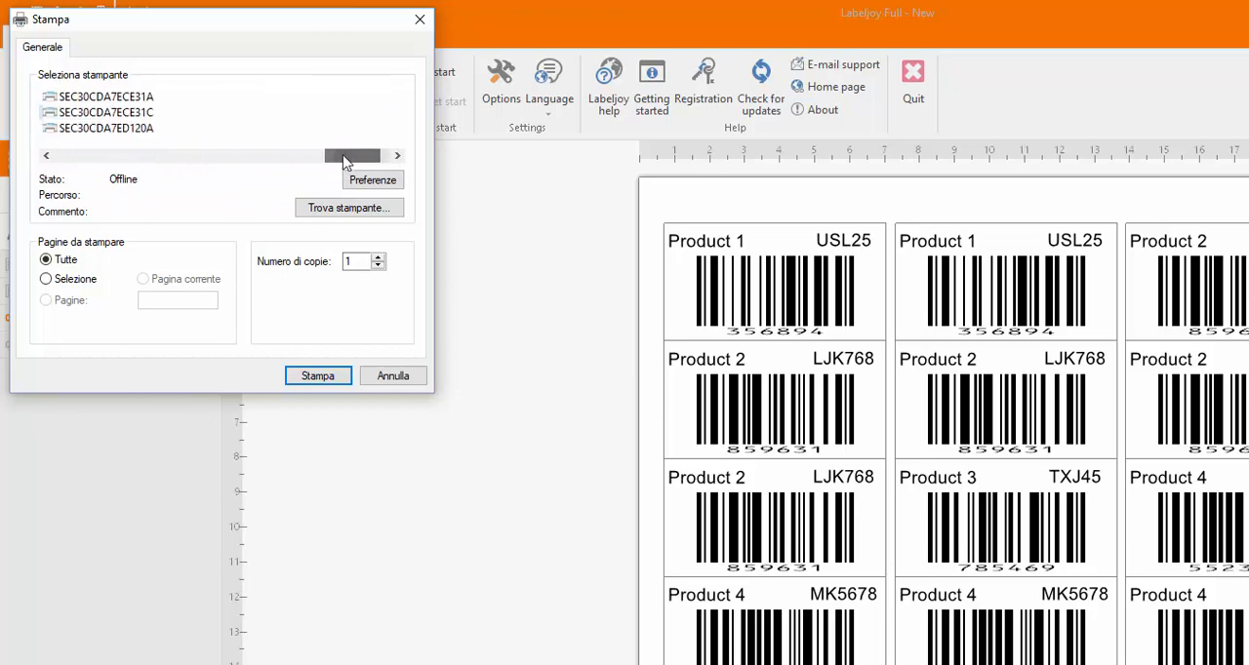
pyautogui.click(390, 381)
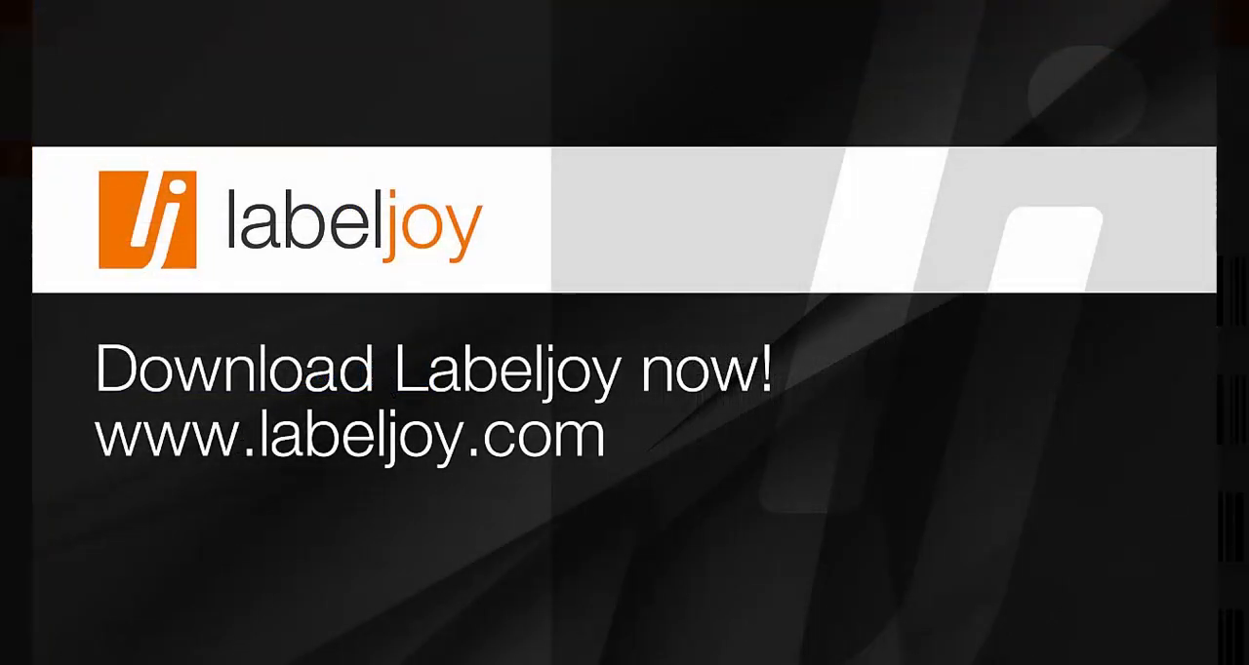